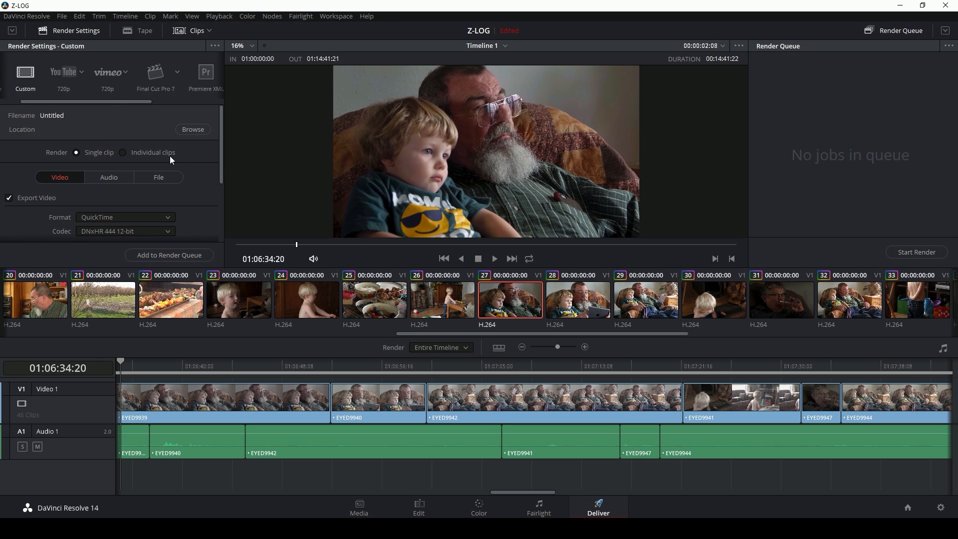
- Choose the YouTube render preset at 1080p
{"action": "left_click", "coordinate": [13, 32]}
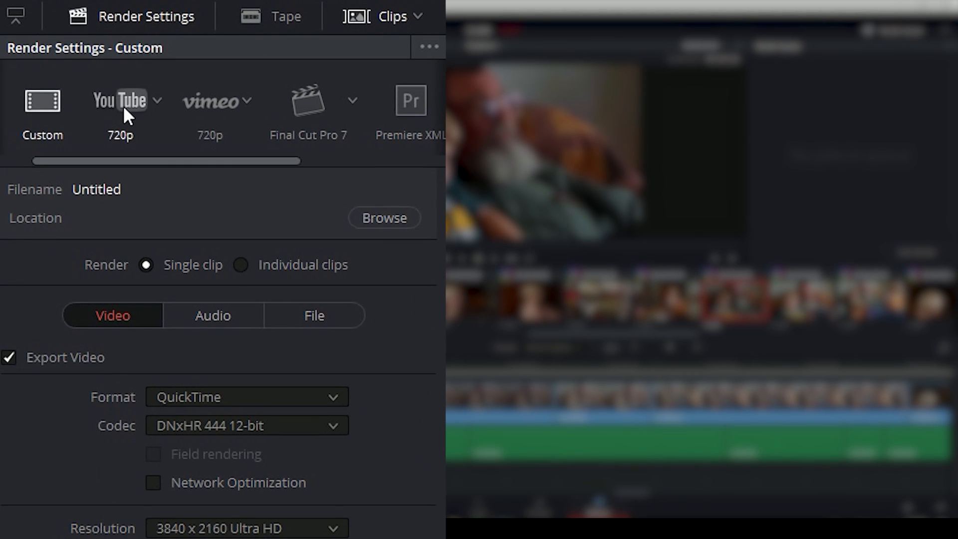
{"action": "left_click", "coordinate": [125, 115]}
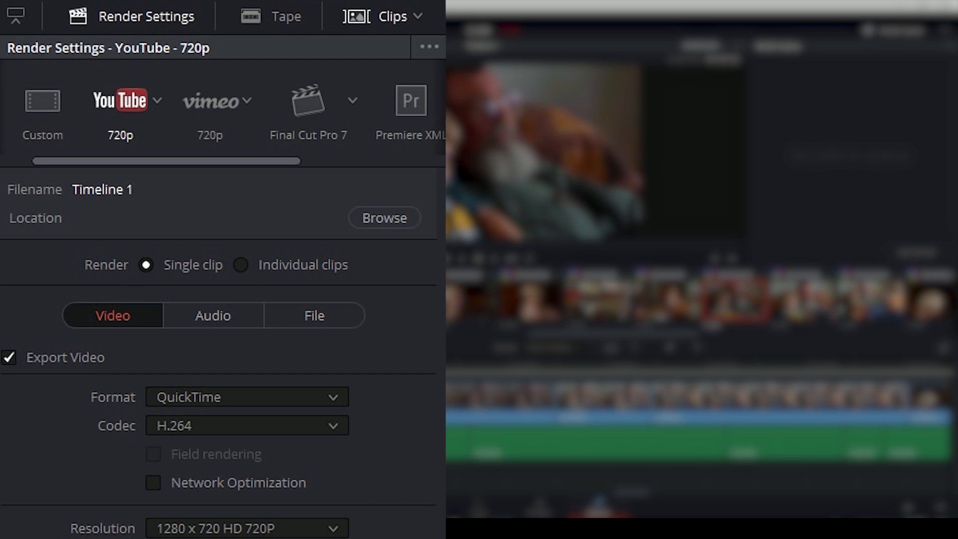
{"action": "left_click", "coordinate": [159, 101]}
{"action": "left_click", "coordinate": [130, 160]}
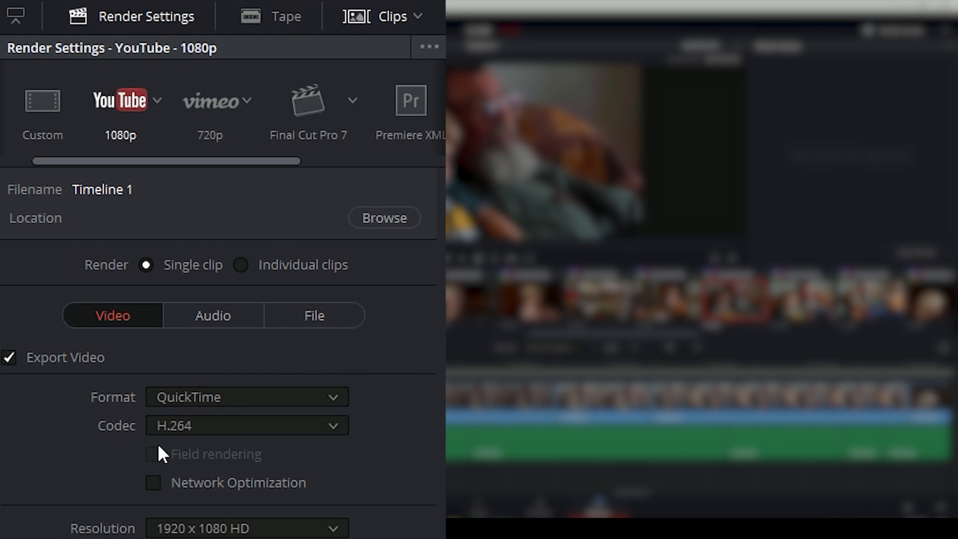
- Restrict the video quality of the YouTube export to 30000 Kb/s
{"action": "scroll", "coordinate": [247, 437], "scroll_direction": "down", "scroll_amount": 5}
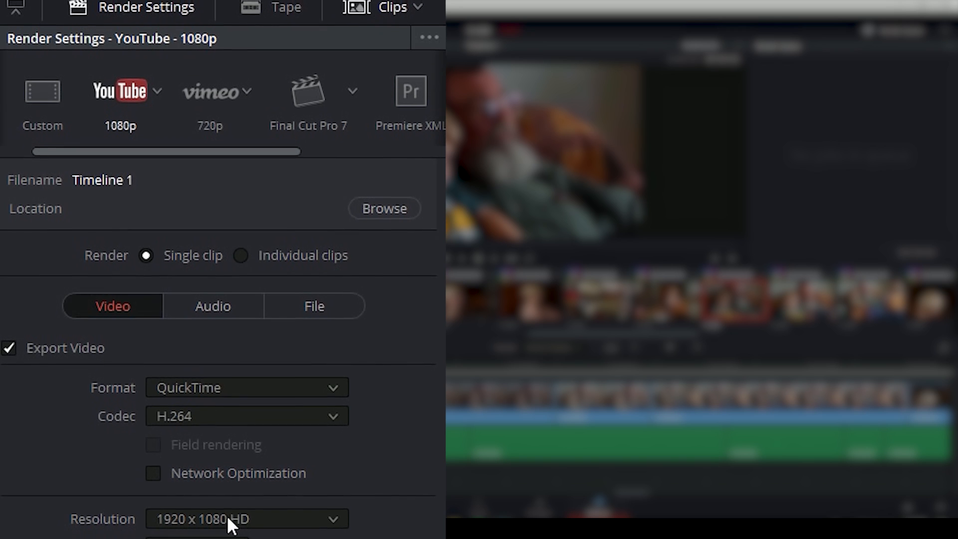
{"action": "scroll", "coordinate": [223, 399], "scroll_direction": "down", "scroll_amount": 3}
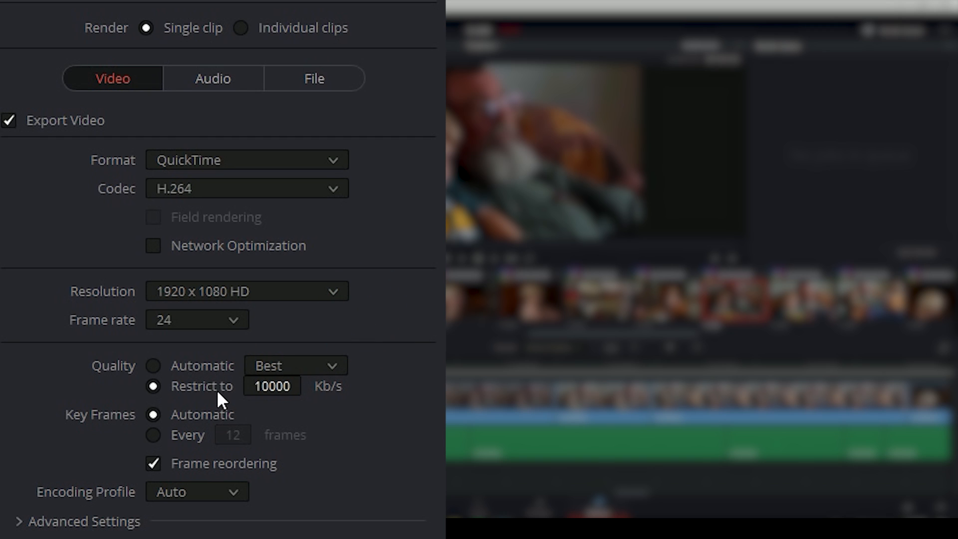
{"action": "left_click", "coordinate": [279, 389]}
{"action": "type", "text": "30000"}
{"action": "key", "text": "Return"}
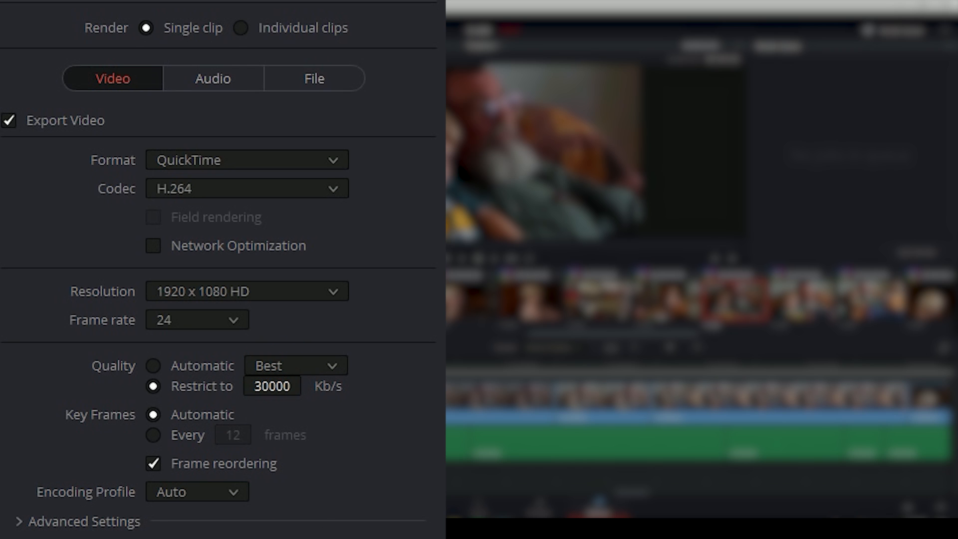
- Examine the advanced video options, including pixel aspect ratio and data levels, and the audio export settings
{"action": "left_click", "coordinate": [18, 521]}
{"action": "scroll", "coordinate": [219, 299], "scroll_direction": "down", "scroll_amount": 3}
{"action": "scroll", "coordinate": [336, 502], "scroll_direction": "down", "scroll_amount": 3}
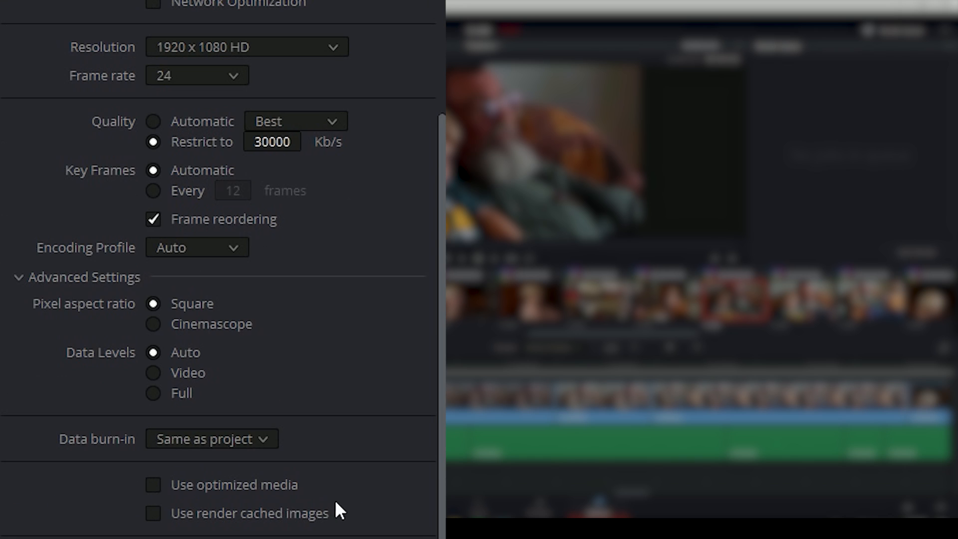
{"action": "scroll", "coordinate": [389, 457], "scroll_direction": "down", "scroll_amount": 1}
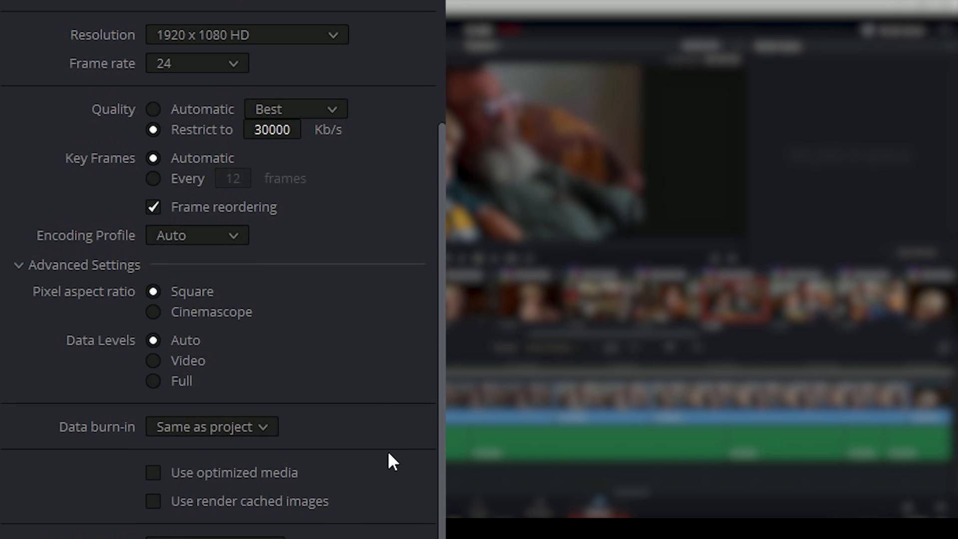
{"action": "scroll", "coordinate": [389, 458], "scroll_direction": "up", "scroll_amount": 3}
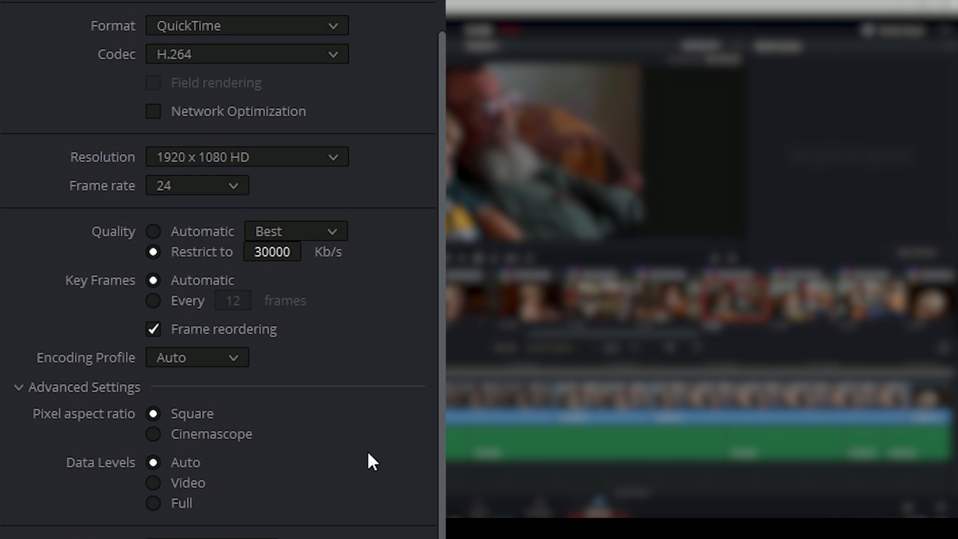
{"action": "scroll", "coordinate": [347, 474], "scroll_direction": "down", "scroll_amount": 2}
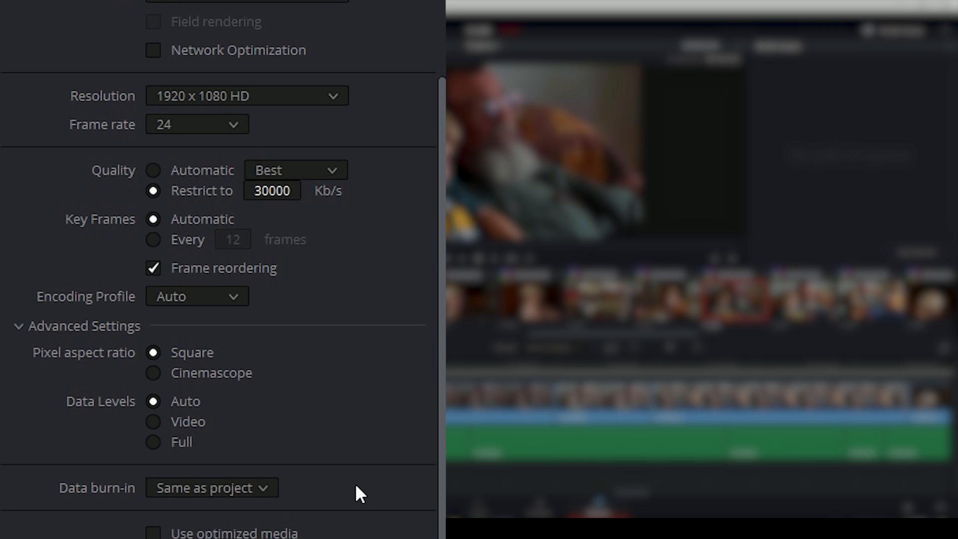
{"action": "scroll", "coordinate": [361, 493], "scroll_direction": "up", "scroll_amount": 2}
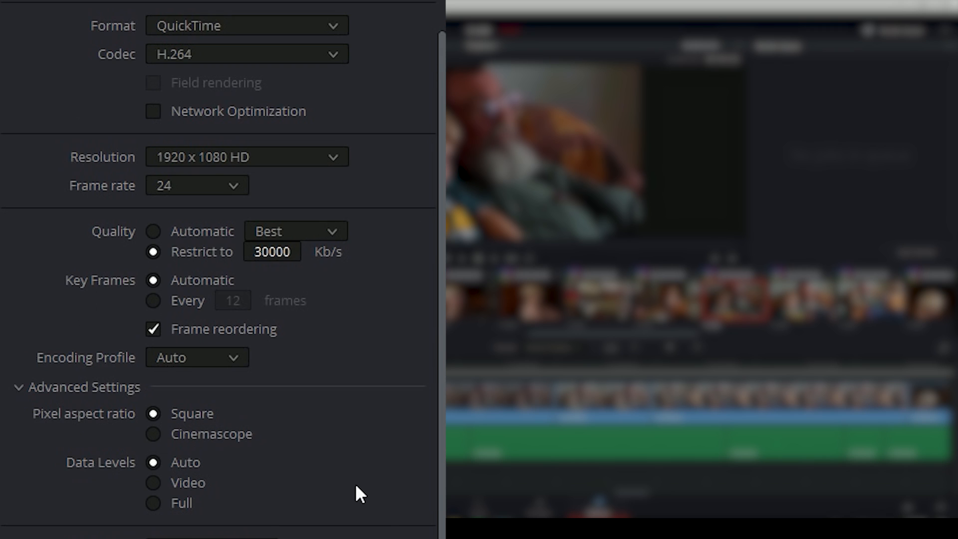
{"action": "left_click", "coordinate": [21, 386]}
{"action": "scroll", "coordinate": [257, 142], "scroll_direction": "up", "scroll_amount": 4}
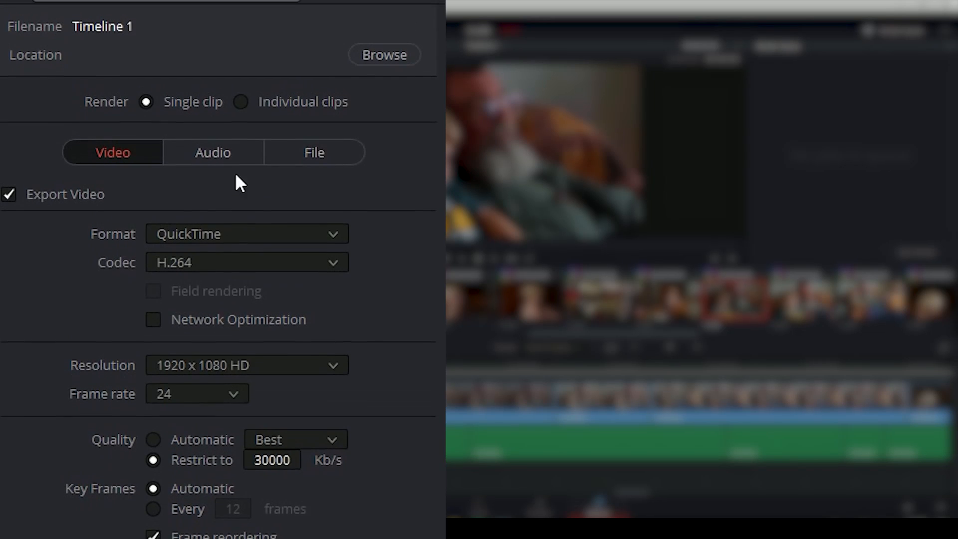
{"action": "left_click", "coordinate": [208, 219]}
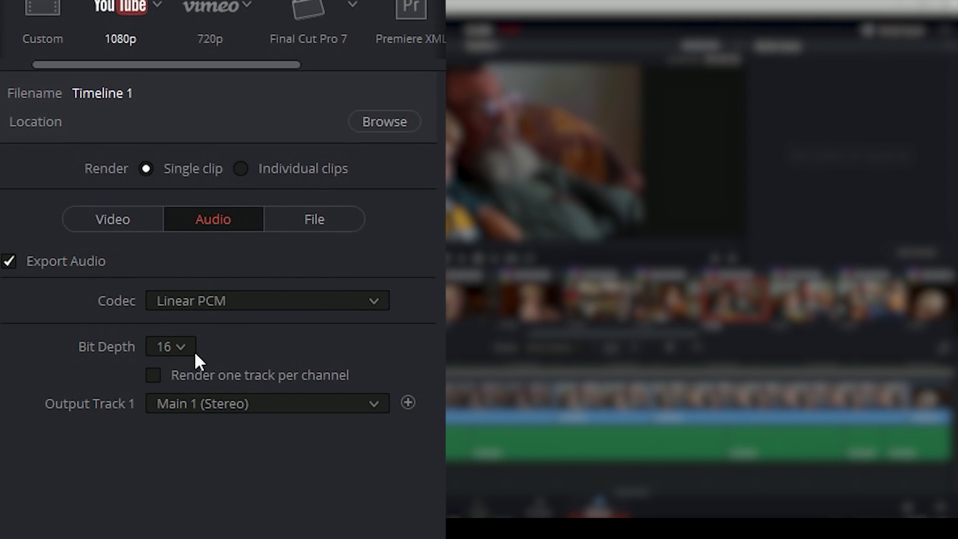
- Set the custom file name of the YouTube render to VLOG-YT
{"action": "left_click", "coordinate": [312, 222]}
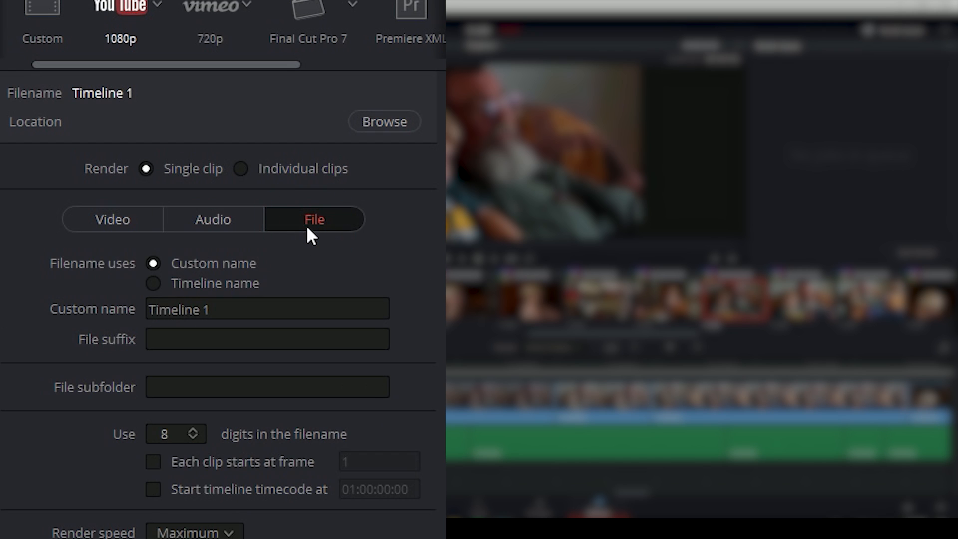
{"action": "left_click", "coordinate": [235, 305]}
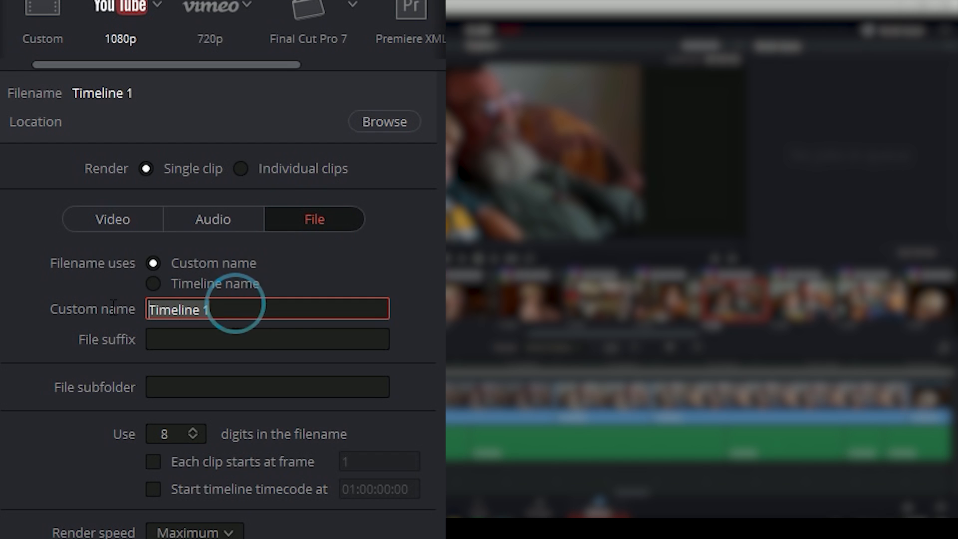
{"action": "type", "text": "VLOG"}
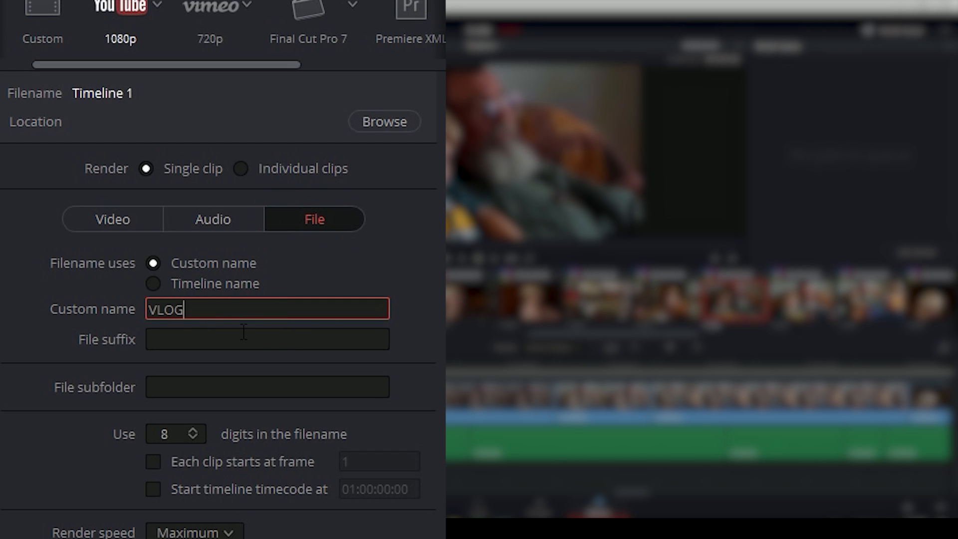
{"action": "type", "text": "-YT"}
{"action": "key", "text": "Return"}
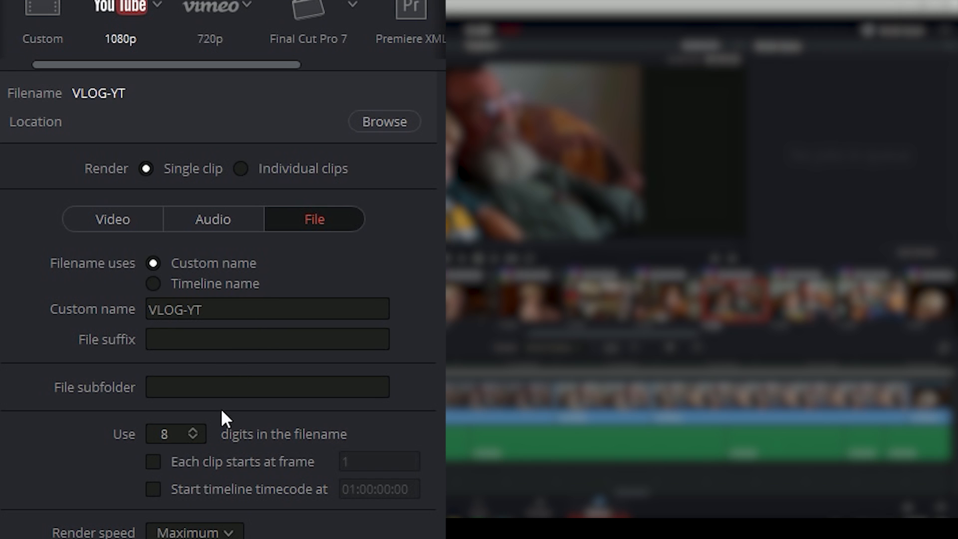
{"action": "left_click", "coordinate": [175, 385]}
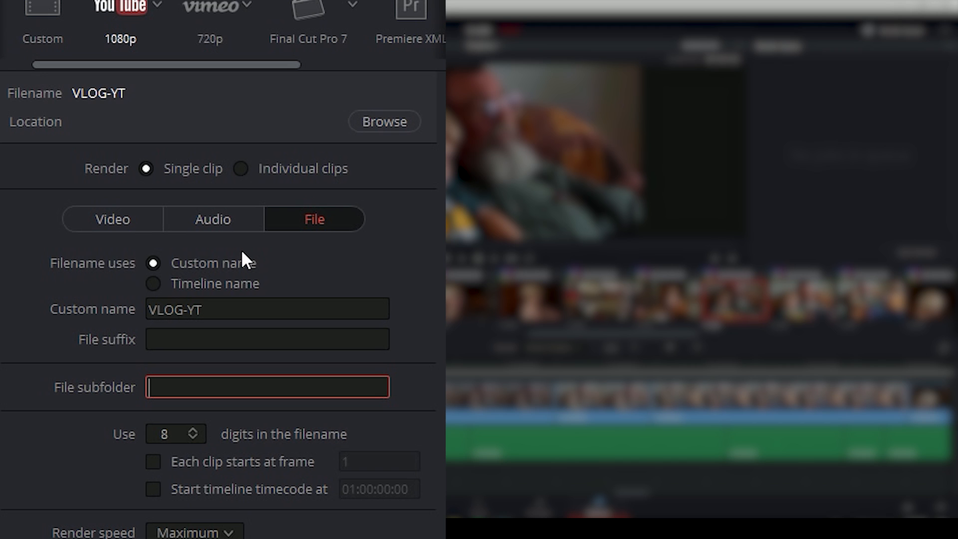
{"action": "left_click", "coordinate": [429, 159]}
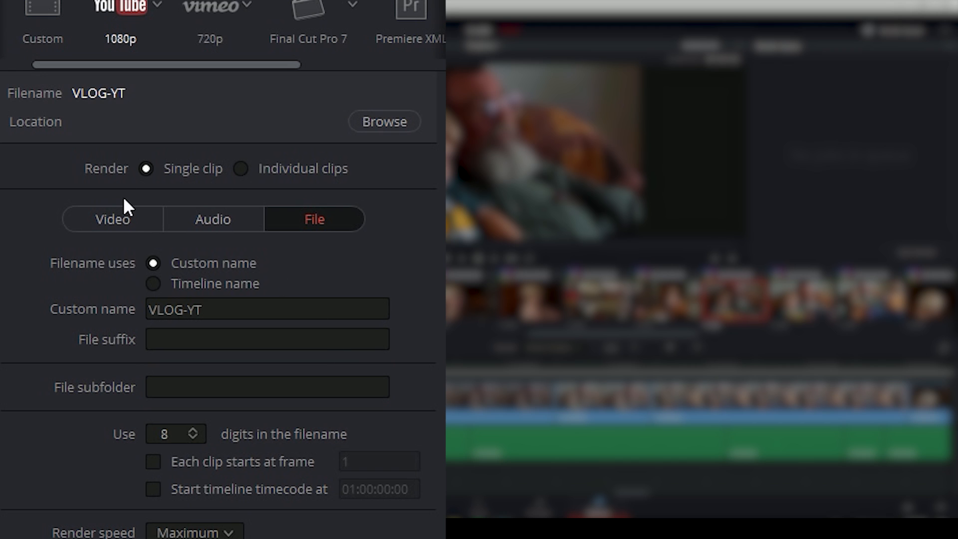
{"action": "left_click", "coordinate": [128, 230]}
{"action": "left_click", "coordinate": [314, 219]}
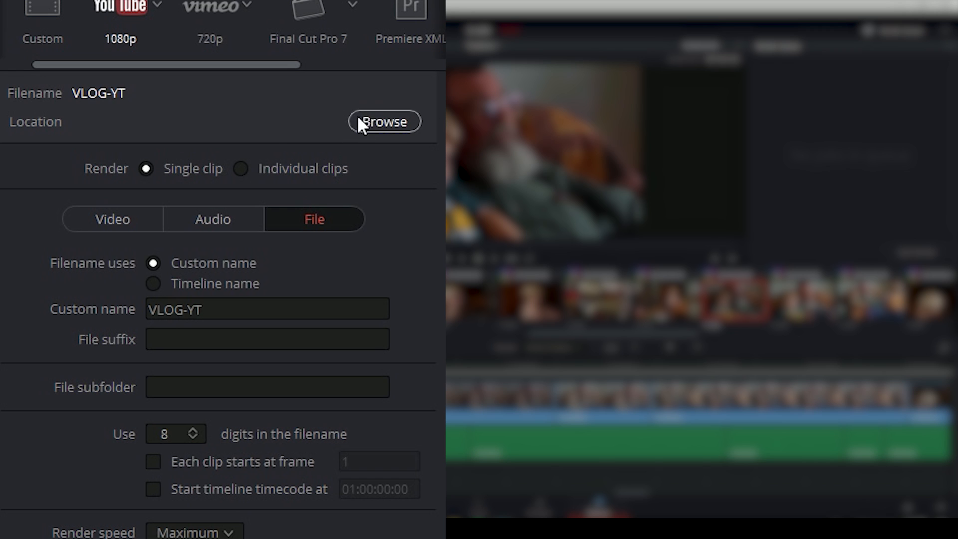
- Set the render location to the RenderSettings folder and add the YouTube job to the render queue
{"action": "left_click", "coordinate": [388, 118]}
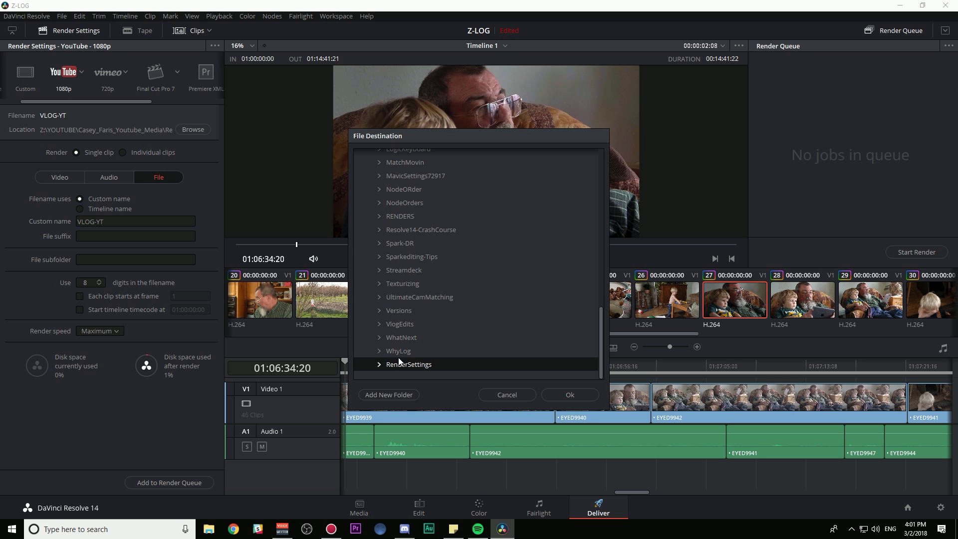
{"action": "left_click", "coordinate": [409, 364]}
{"action": "left_click", "coordinate": [571, 395]}
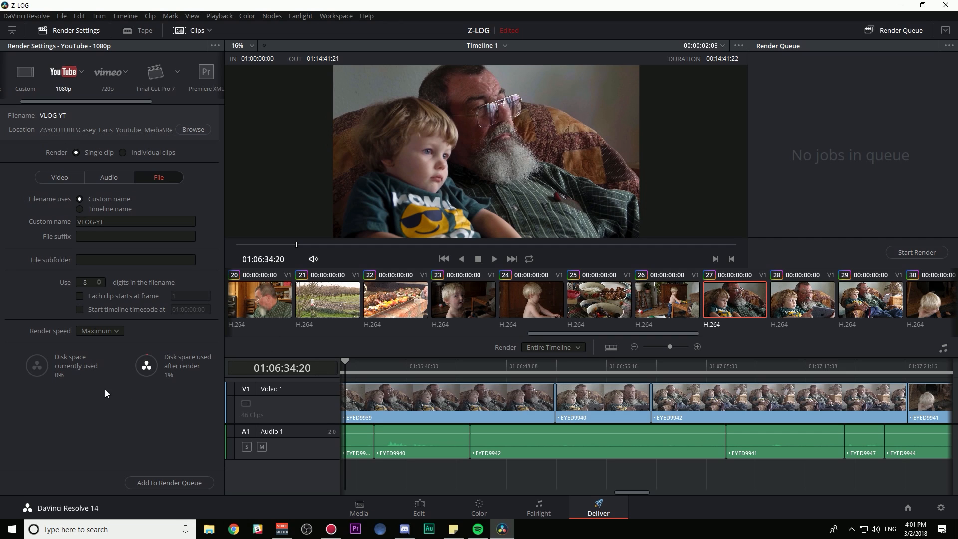
{"action": "left_click", "coordinate": [163, 481]}
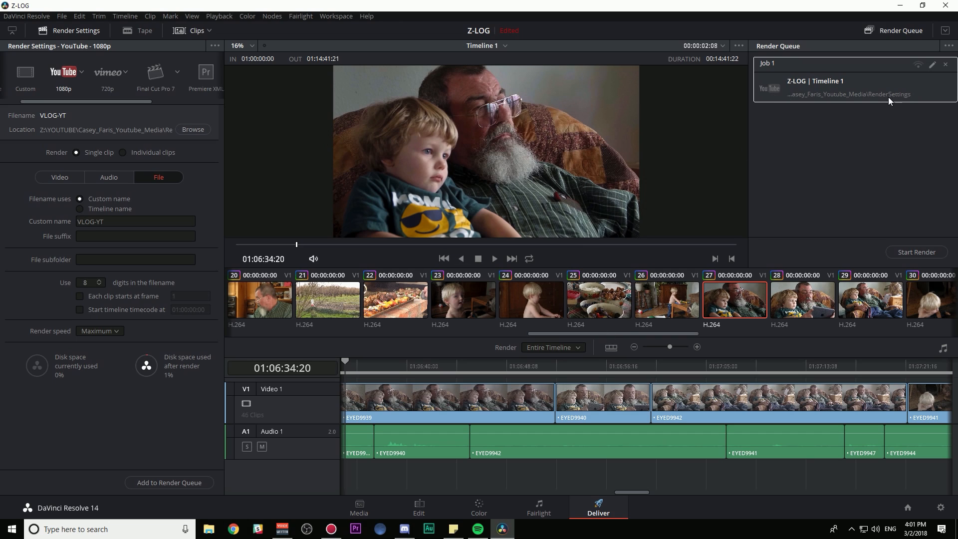
{"action": "left_click", "coordinate": [804, 204]}
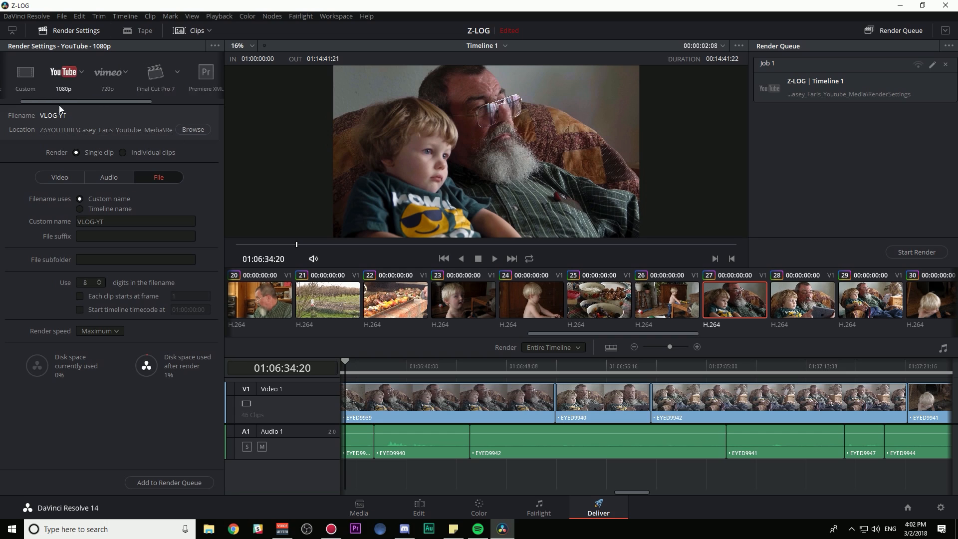
- Add a Vimeo 720p job with the custom name VLOG-Vimeo720_ to the render queue and start rendering the queue
{"action": "left_click", "coordinate": [122, 77]}
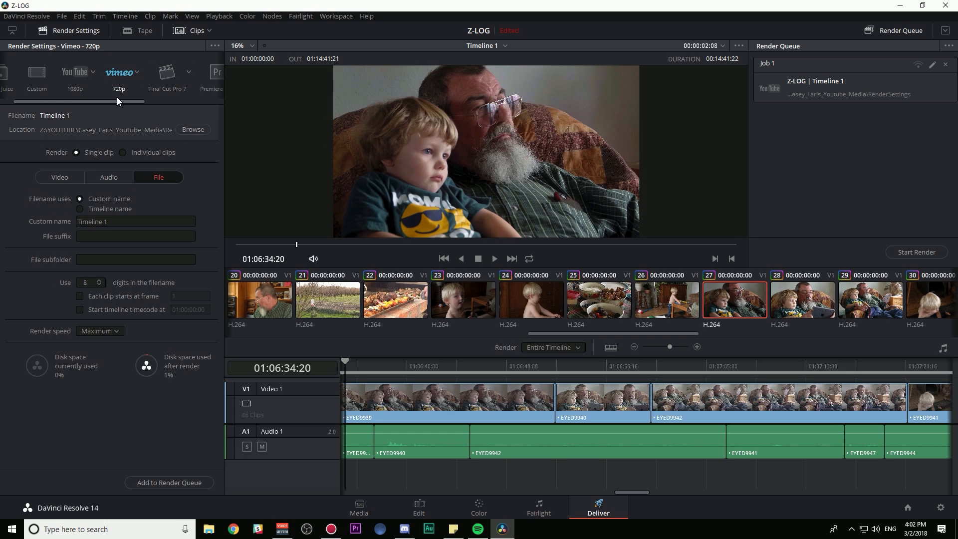
{"action": "left_click", "coordinate": [134, 222]}
{"action": "triple_click", "coordinate": [104, 220]}
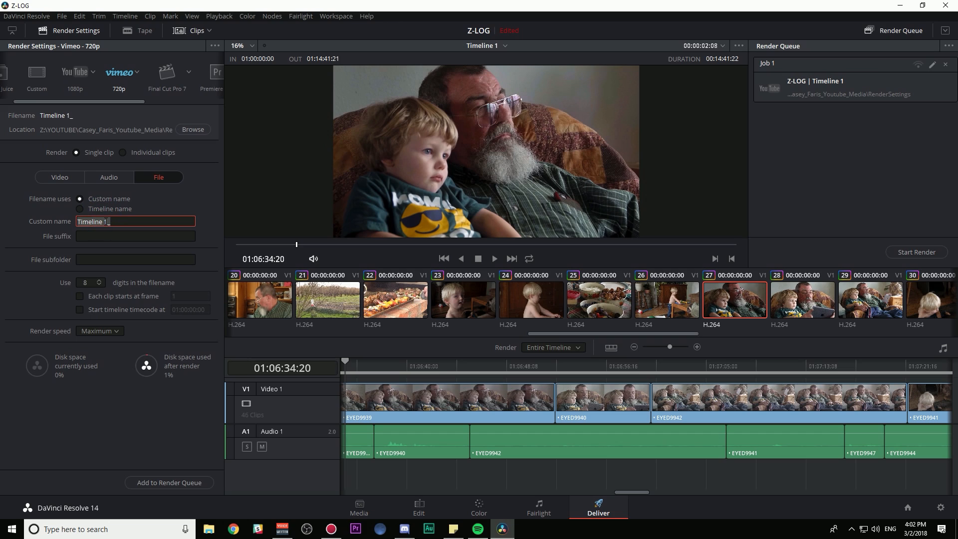
{"action": "type", "text": "VLOG-Vimeo720"}
{"action": "key", "text": "Return"}
{"action": "left_click", "coordinate": [169, 483]}
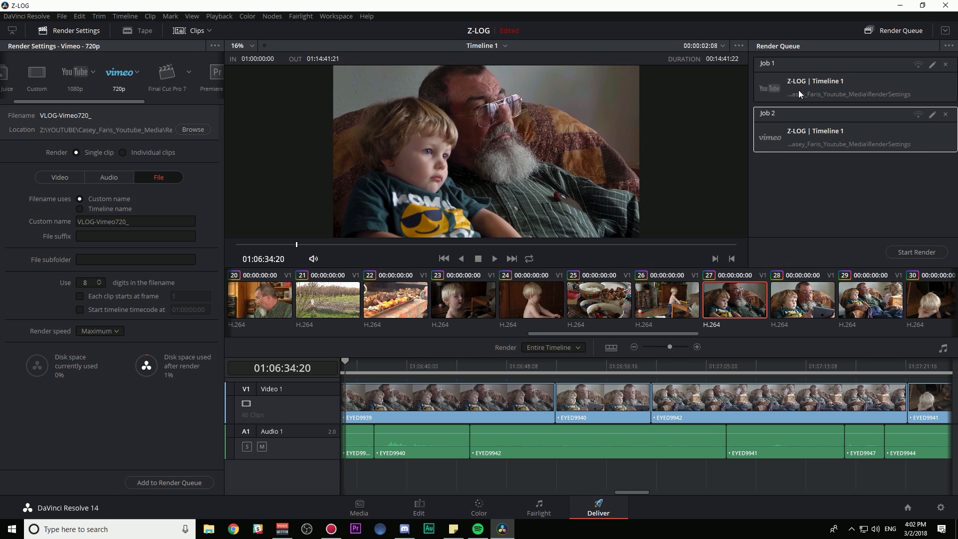
{"action": "left_click", "coordinate": [811, 189]}
{"action": "left_click", "coordinate": [910, 252]}
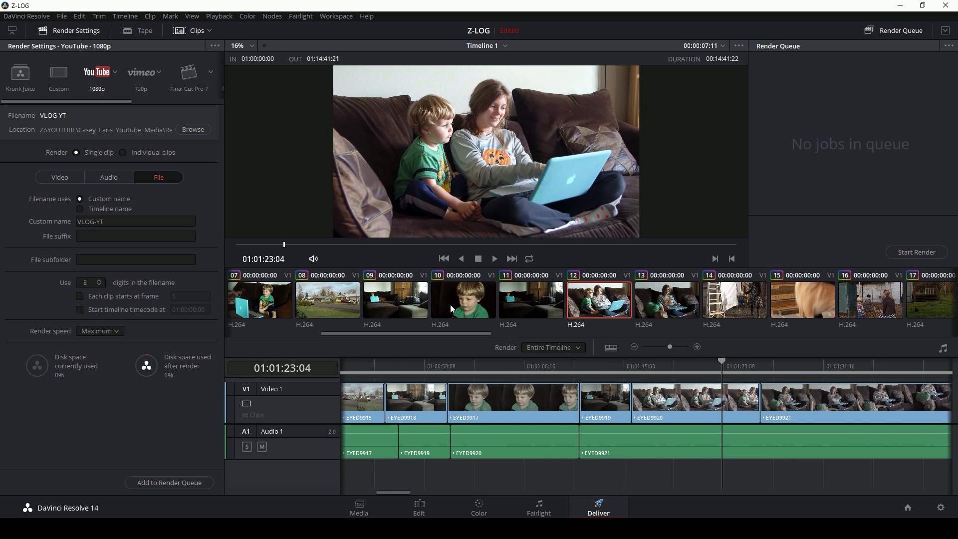
{"action": "key", "text": "ctrl+minus"}
{"action": "key", "text": "ctrl+minus"}
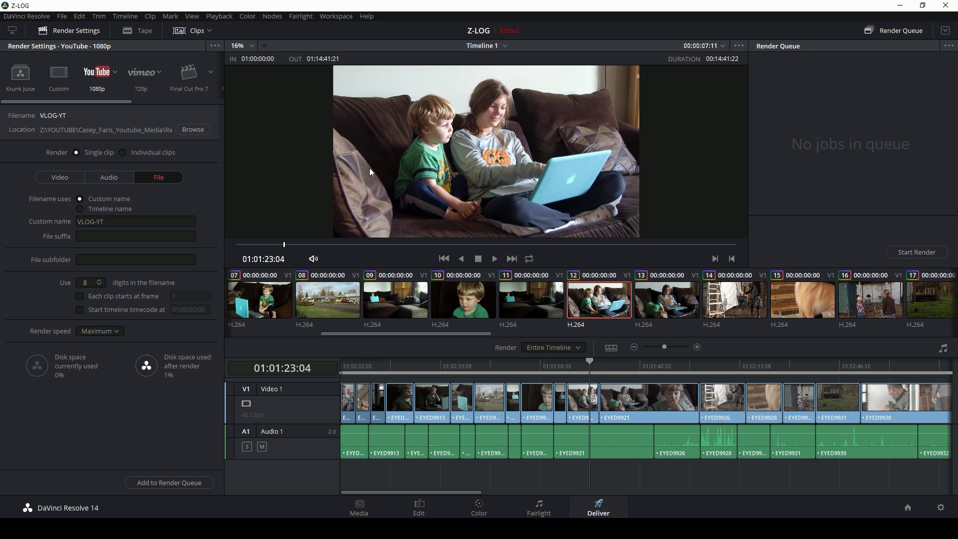
{"action": "left_click_drag", "start_coordinate": [518, 198], "coordinate": [709, 185]}
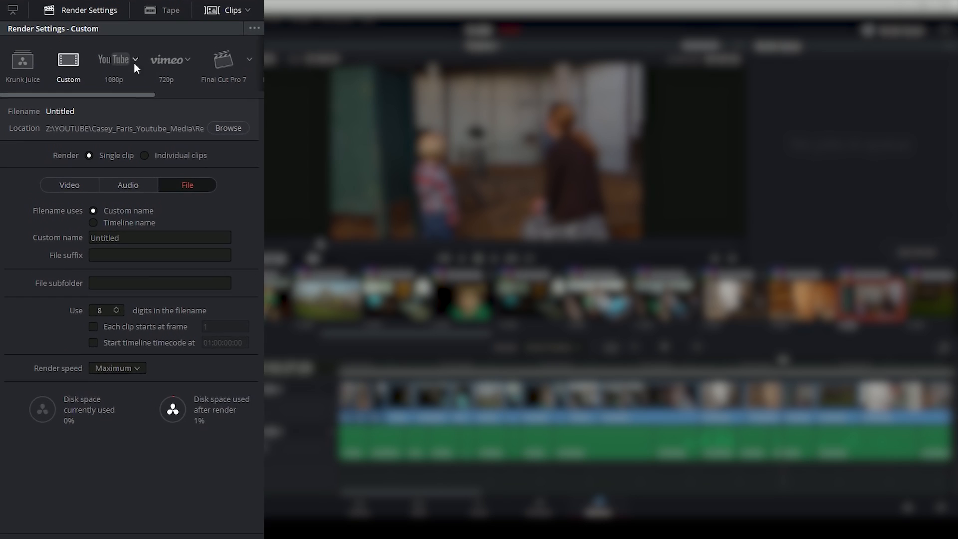
- Switch to the Custom render preset and set its QuickTime video codec to GoPro CineForm YUV 10-bit
{"action": "left_click", "coordinate": [58, 75]}
{"action": "left_click", "coordinate": [120, 227]}
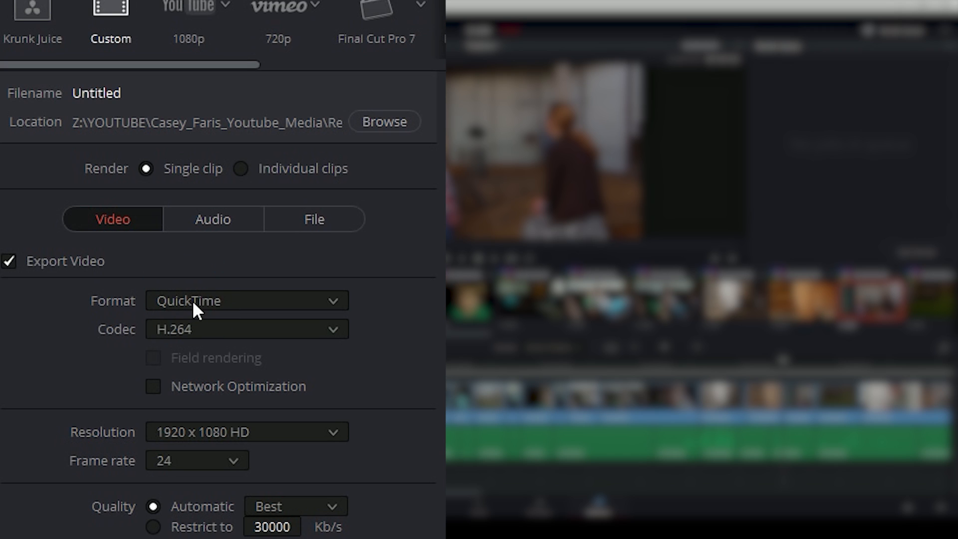
{"action": "left_click", "coordinate": [208, 328]}
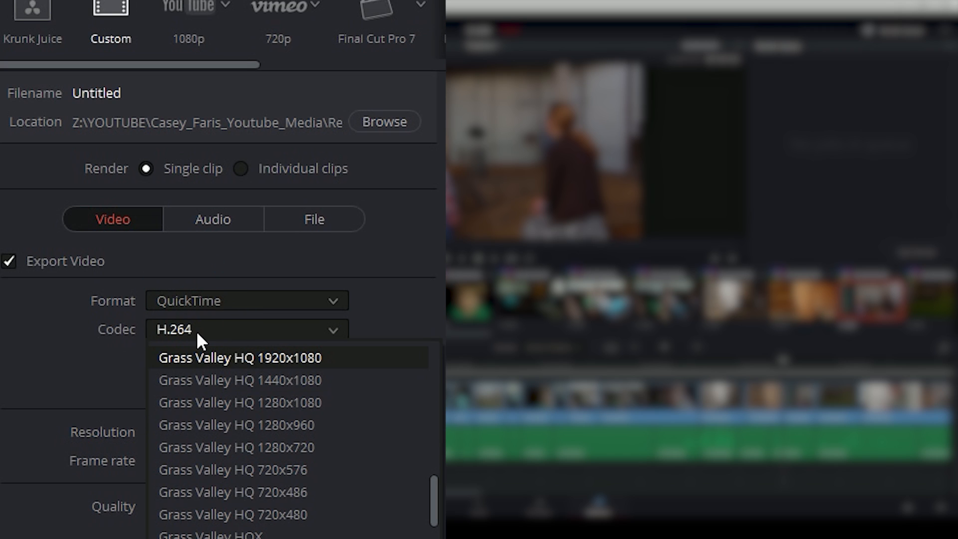
{"action": "scroll", "coordinate": [238, 402], "scroll_direction": "down", "scroll_amount": 4}
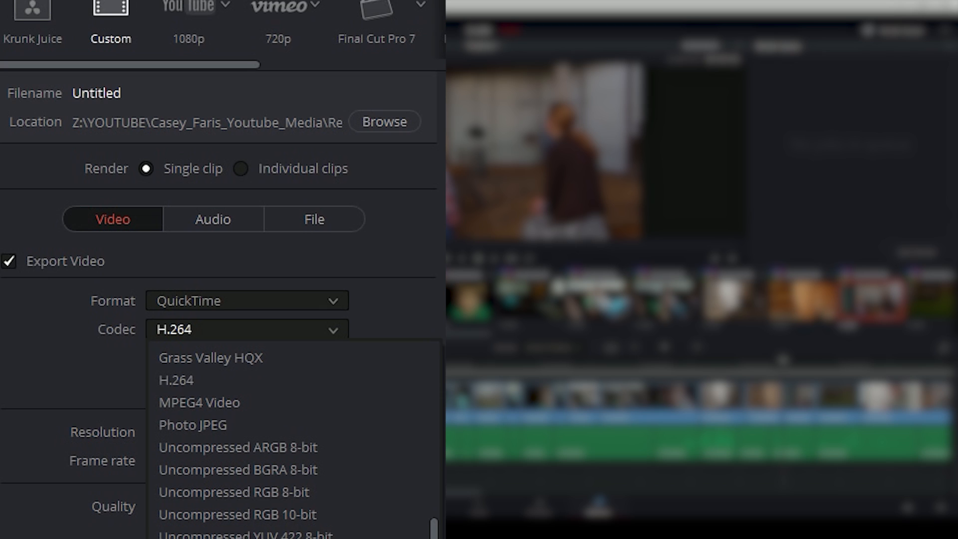
{"action": "scroll", "coordinate": [236, 472], "scroll_direction": "up", "scroll_amount": 4}
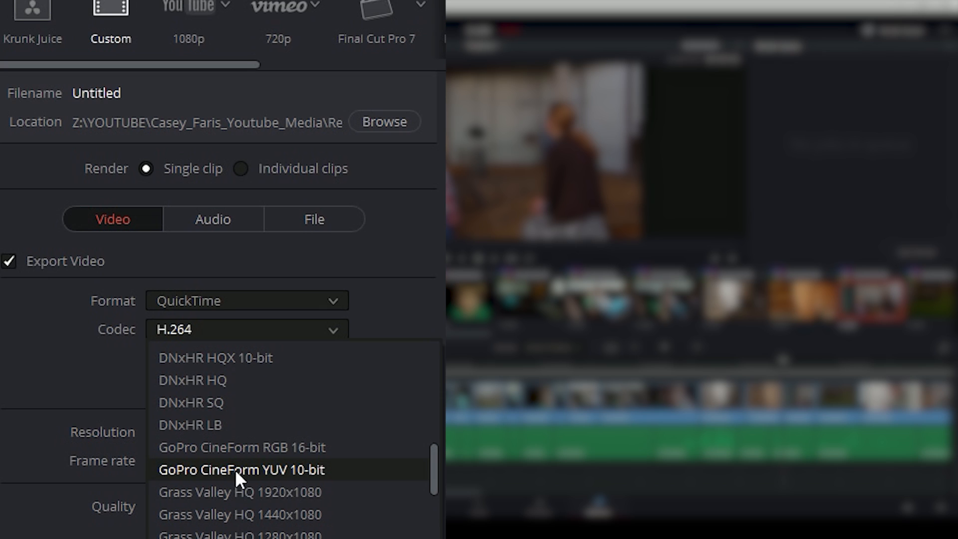
{"action": "left_click", "coordinate": [342, 469]}
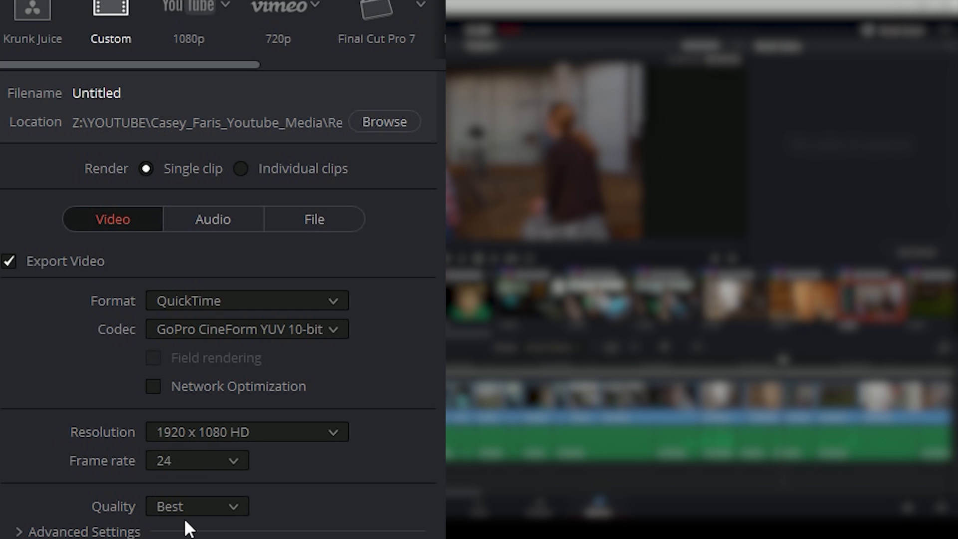
- Set the quality of the GoPro CineForm YUV 10-bit video export to High
{"action": "left_click", "coordinate": [190, 508]}
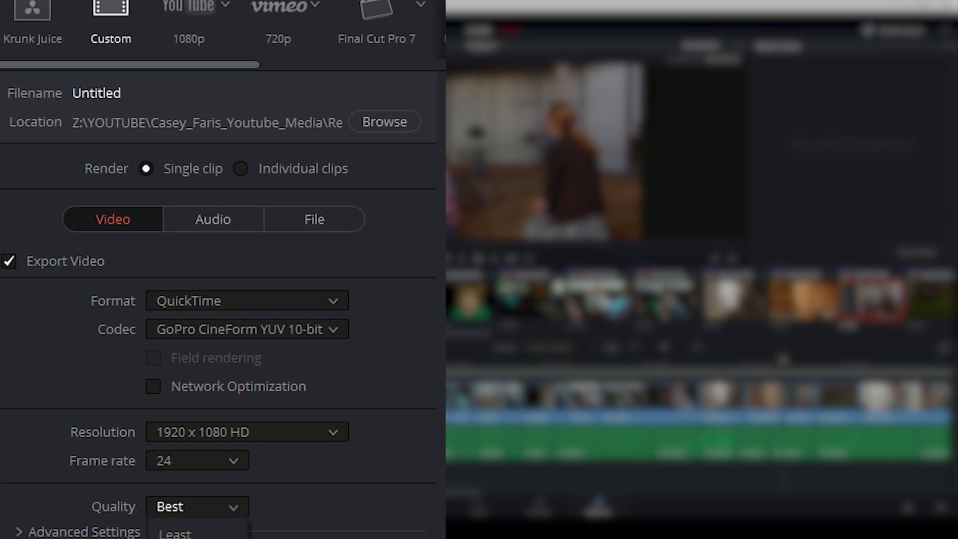
{"action": "scroll", "coordinate": [184, 489], "scroll_direction": "down", "scroll_amount": 1}
{"action": "scroll", "coordinate": [185, 494], "scroll_direction": "down", "scroll_amount": 3}
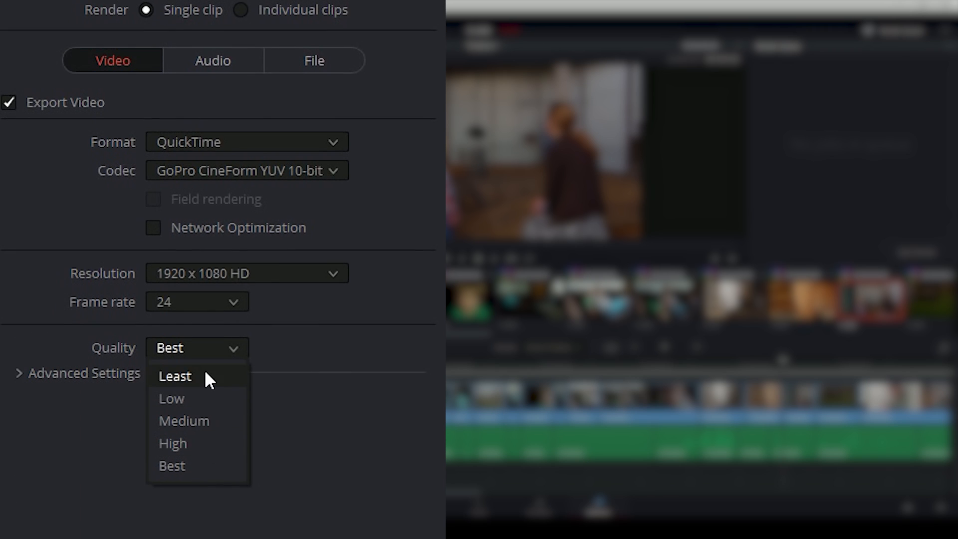
{"action": "left_click", "coordinate": [188, 443]}
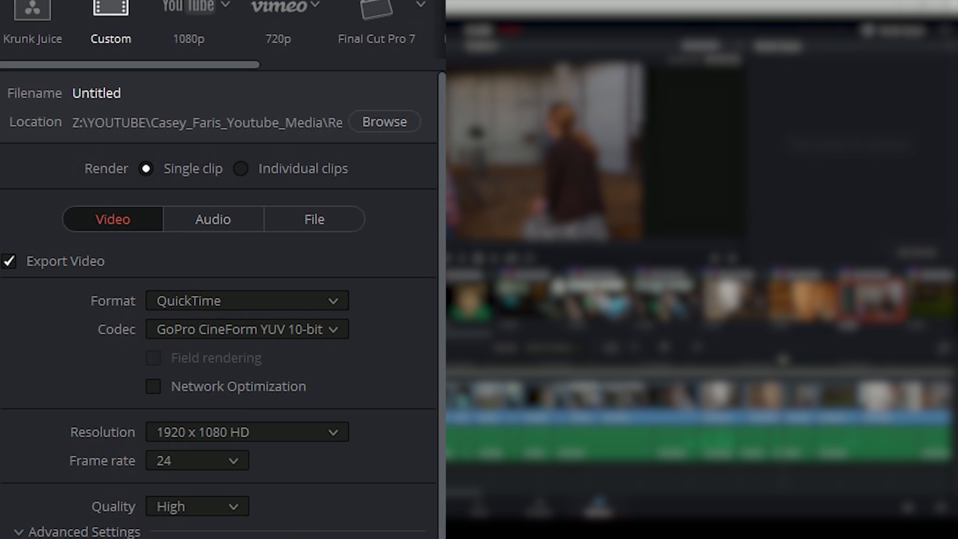
- Try the Full and Video data levels in the advanced video settings and return to Auto
{"action": "scroll", "coordinate": [220, 299], "scroll_direction": "down", "scroll_amount": 2}
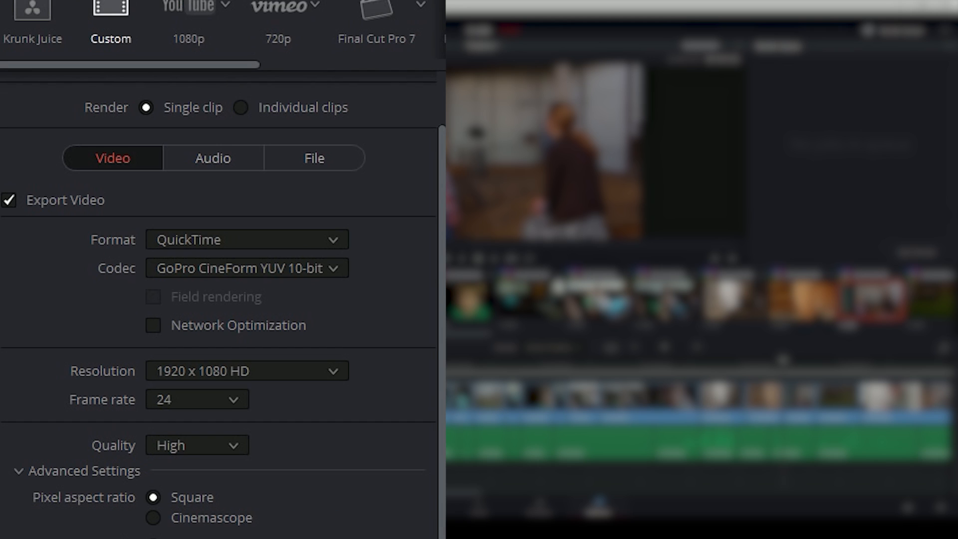
{"action": "scroll", "coordinate": [342, 516], "scroll_direction": "down", "scroll_amount": 2}
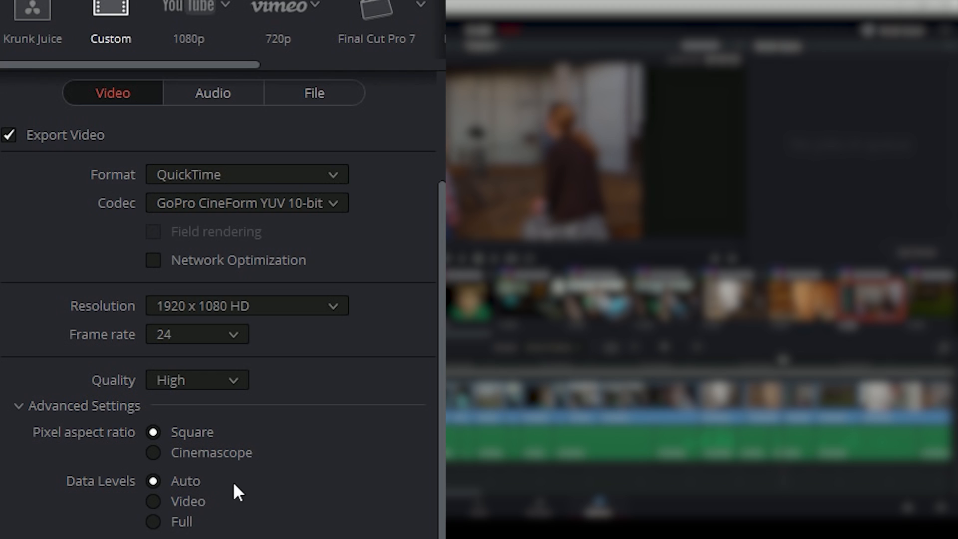
{"action": "left_click", "coordinate": [317, 487]}
{"action": "left_click", "coordinate": [151, 498]}
{"action": "left_click", "coordinate": [153, 521]}
{"action": "left_click", "coordinate": [153, 501]}
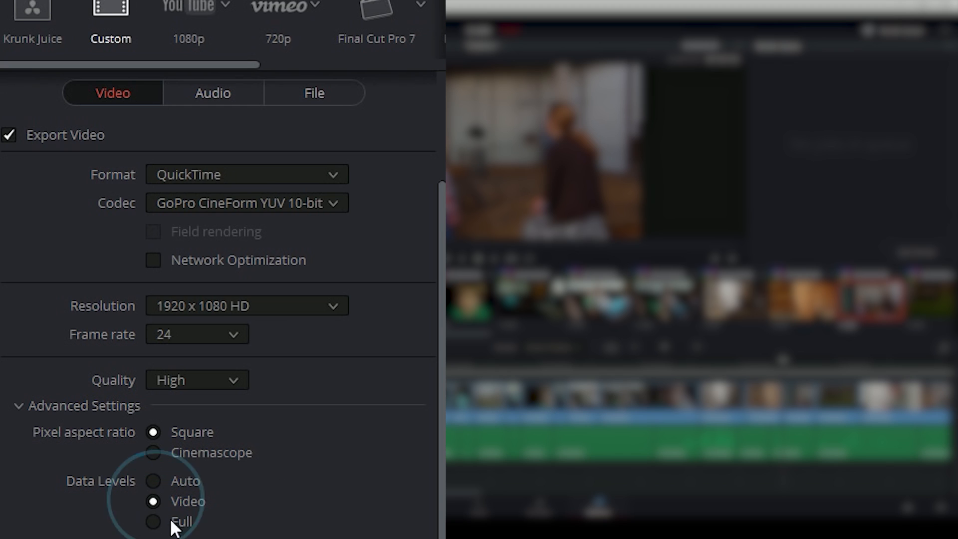
{"action": "left_click", "coordinate": [153, 481]}
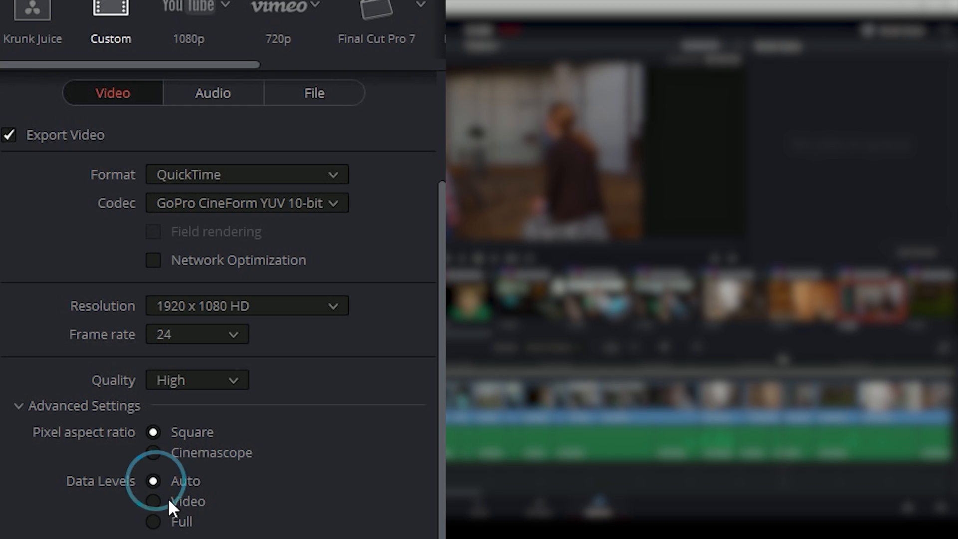
{"action": "left_click", "coordinate": [21, 405]}
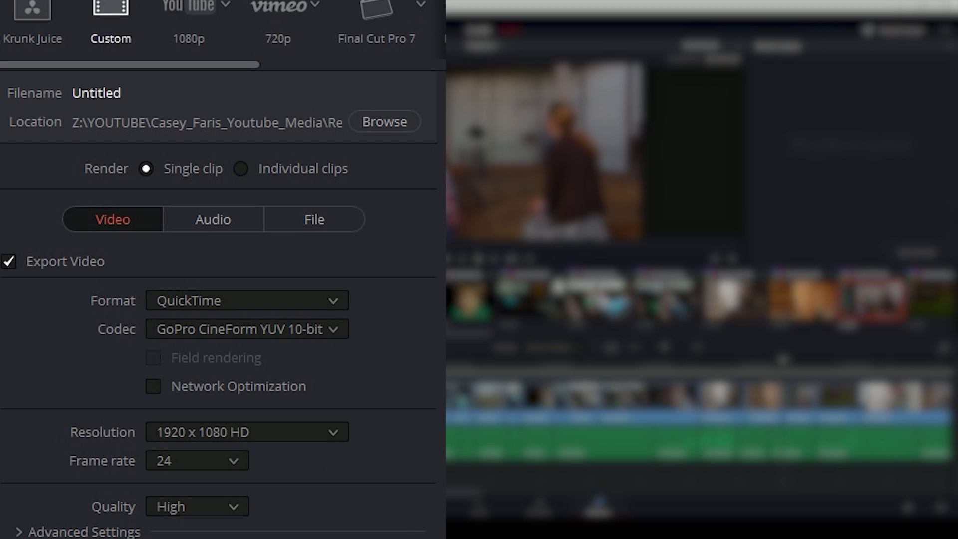
- Change the bit depth of the Linear PCM audio in the Custom render settings
{"action": "left_click", "coordinate": [225, 218]}
{"action": "left_click", "coordinate": [180, 349]}
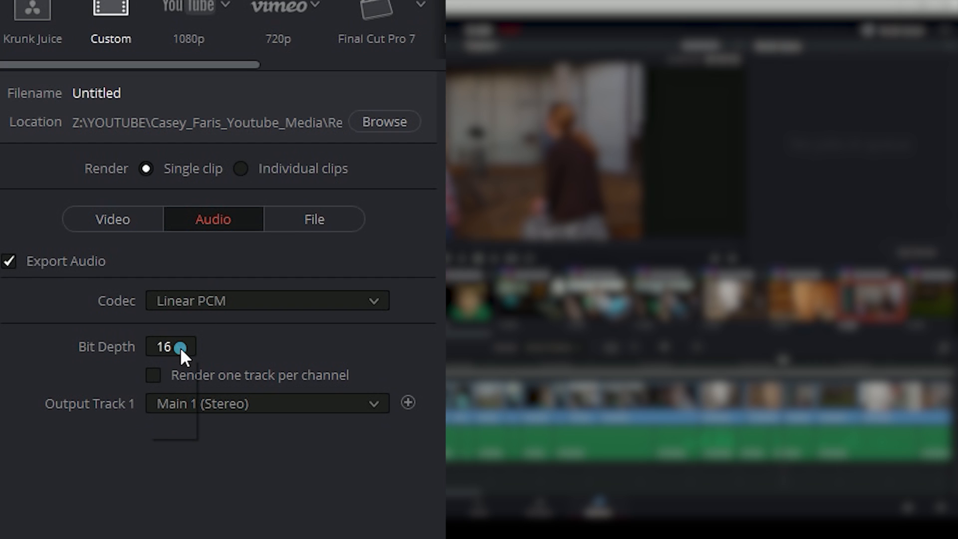
{"action": "left_click", "coordinate": [177, 396]}
- Set the custom file name of the Custom render to VLOG-Archive
{"action": "left_click", "coordinate": [301, 223]}
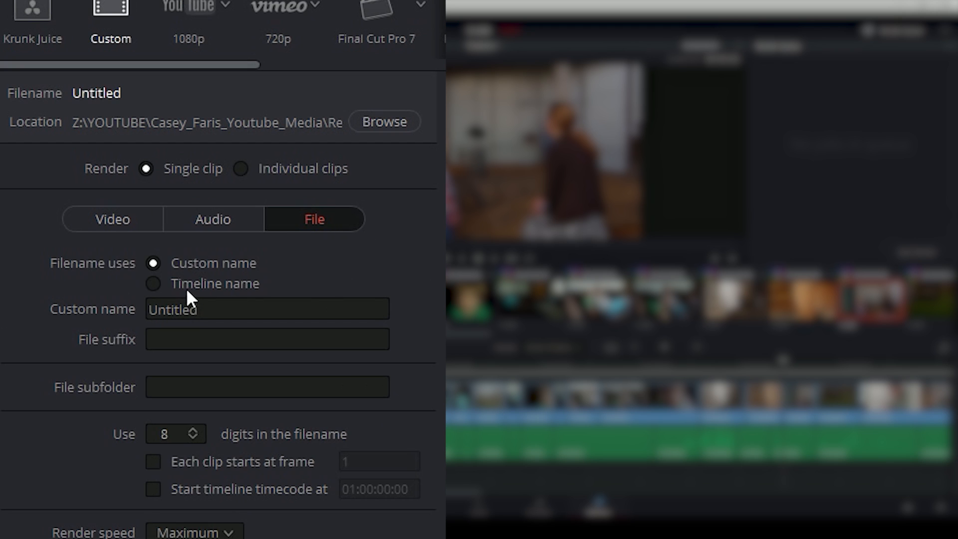
{"action": "left_click", "coordinate": [225, 303]}
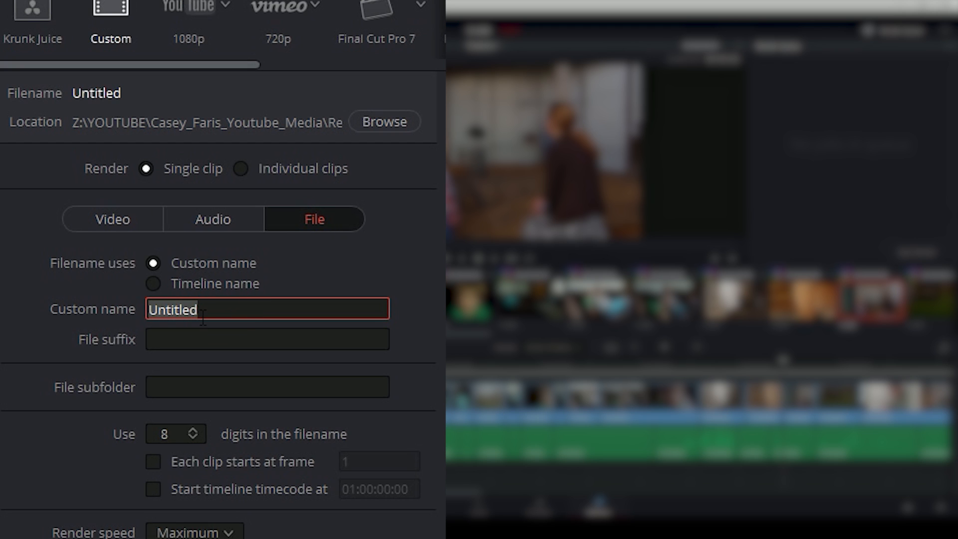
{"action": "type", "text": "VLOG-Arch"}
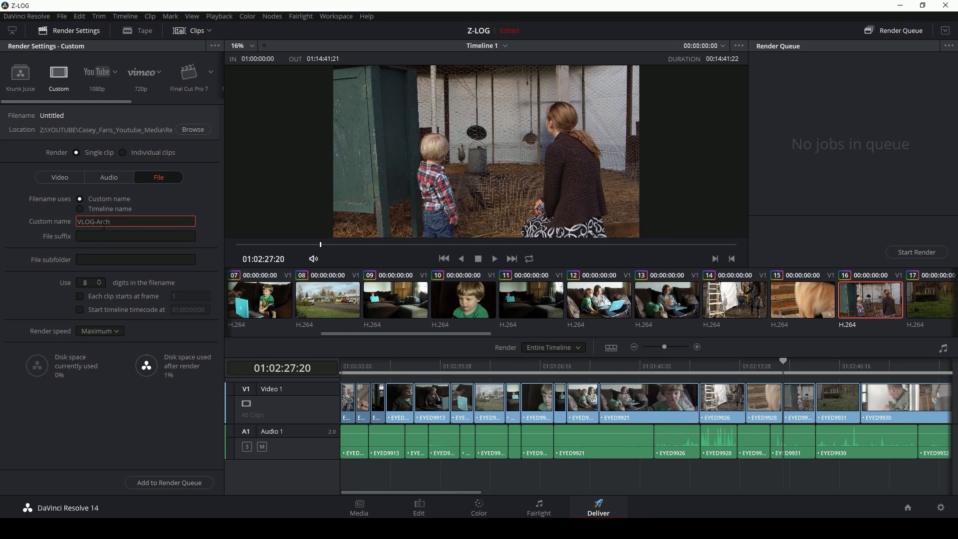
{"action": "type", "text": "ive"}
- Set the render location to the RenderSettings folder and add the VLOG-Archive job to the render queue
{"action": "left_click", "coordinate": [193, 130]}
{"action": "left_click", "coordinate": [571, 394]}
{"action": "left_click", "coordinate": [181, 483]}
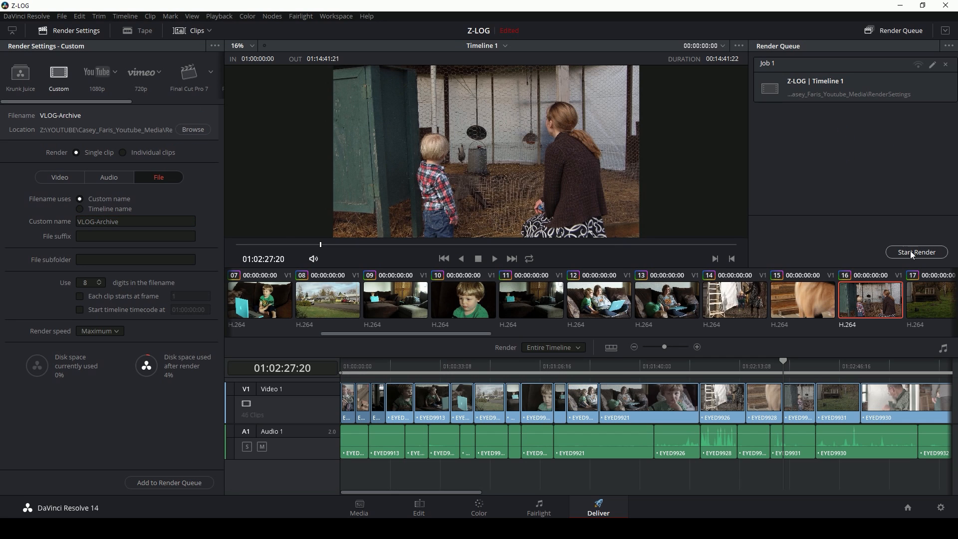
- Switch to the Premiere XML render preset and review its video, audio and file settings
{"action": "left_click", "coordinate": [59, 177]}
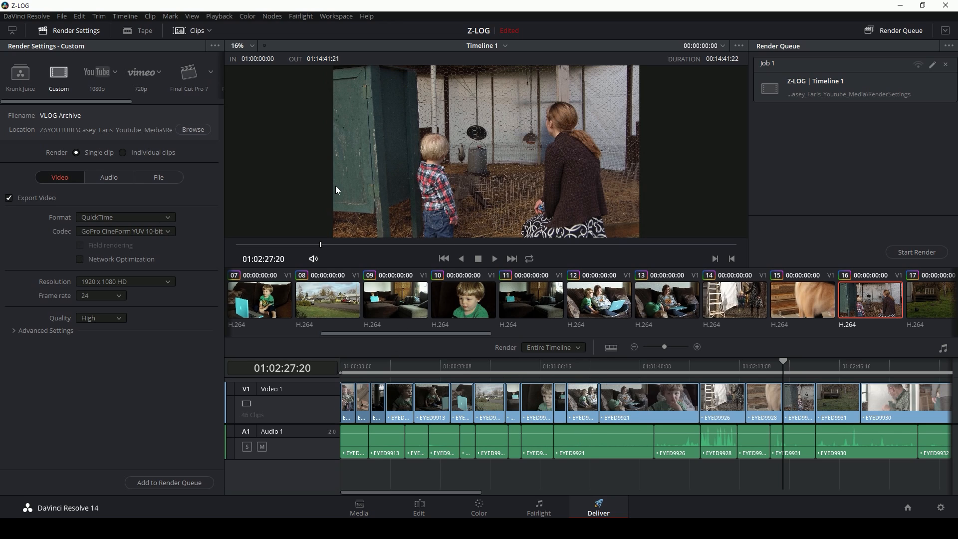
{"action": "left_click_drag", "start_coordinate": [104, 101], "coordinate": [180, 101]}
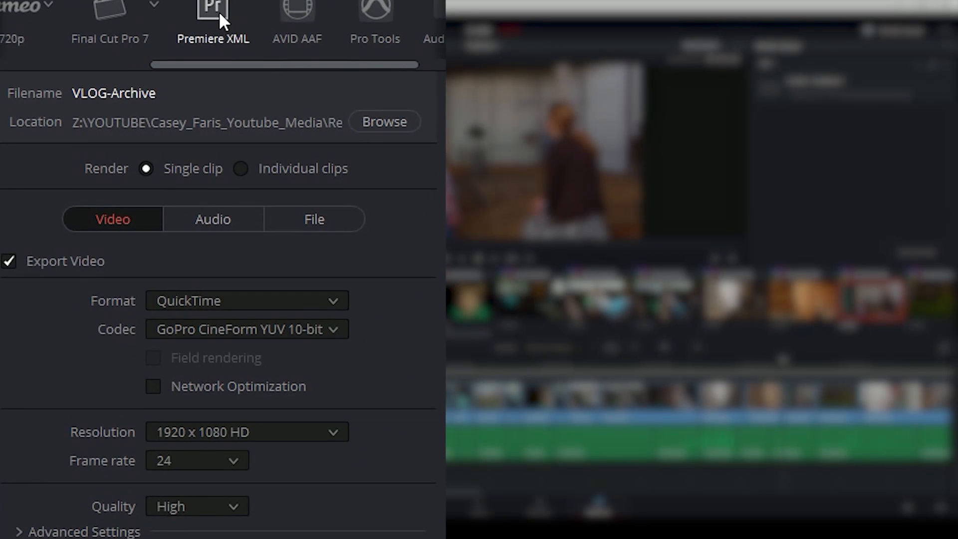
{"action": "left_click", "coordinate": [218, 11]}
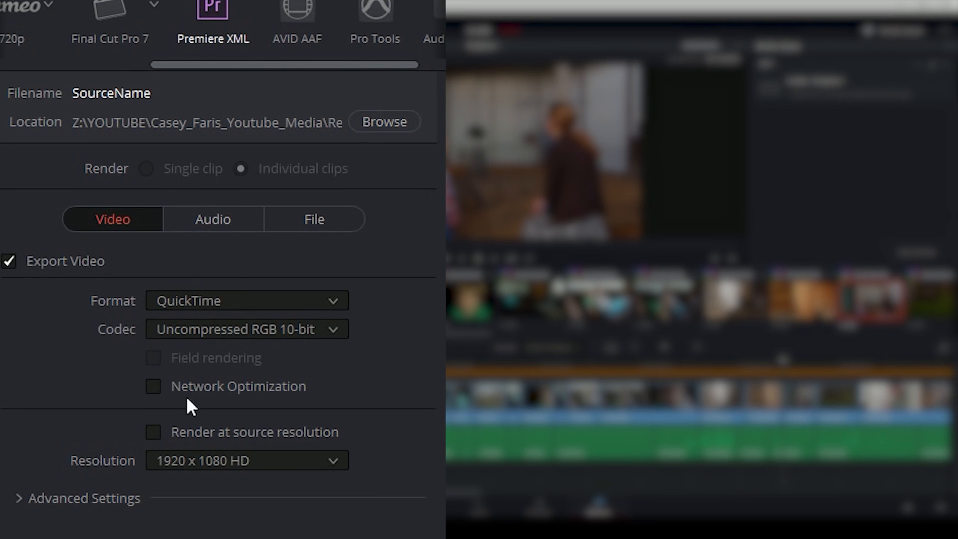
{"action": "left_click", "coordinate": [238, 215]}
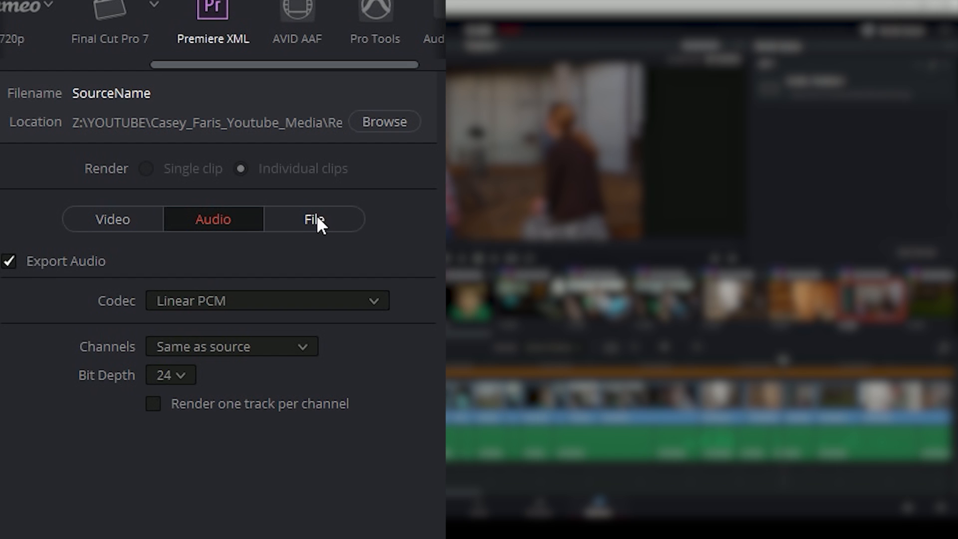
{"action": "left_click", "coordinate": [316, 216]}
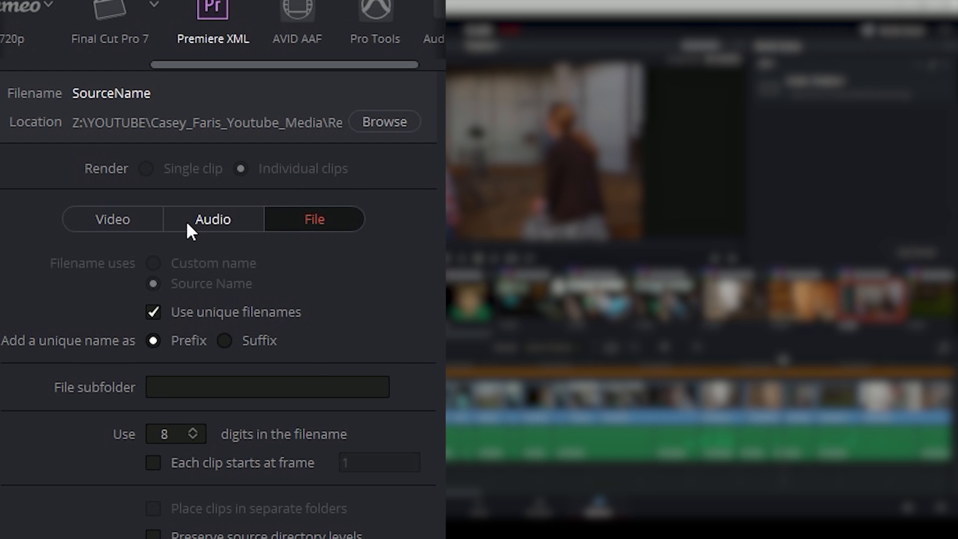
- Set the QuickTime video codec of the Premiere XML render to GoPro CineForm YUV 10-bit
{"action": "left_click", "coordinate": [142, 220]}
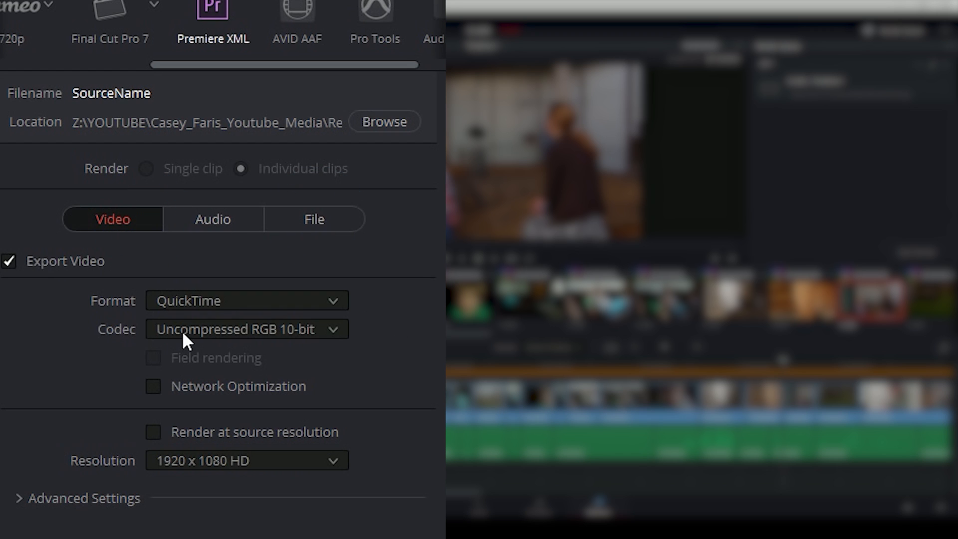
{"action": "left_click", "coordinate": [258, 331]}
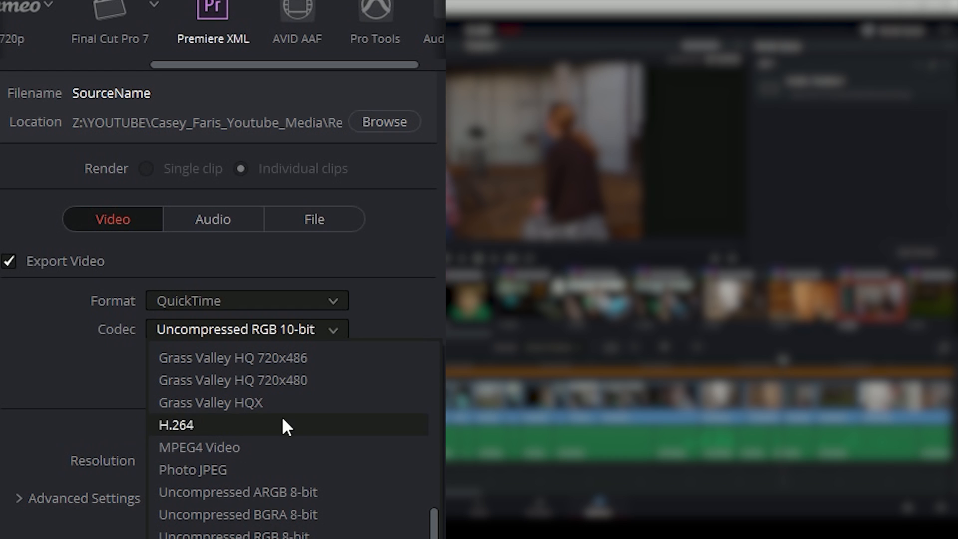
{"action": "scroll", "coordinate": [269, 441], "scroll_direction": "up", "scroll_amount": 5}
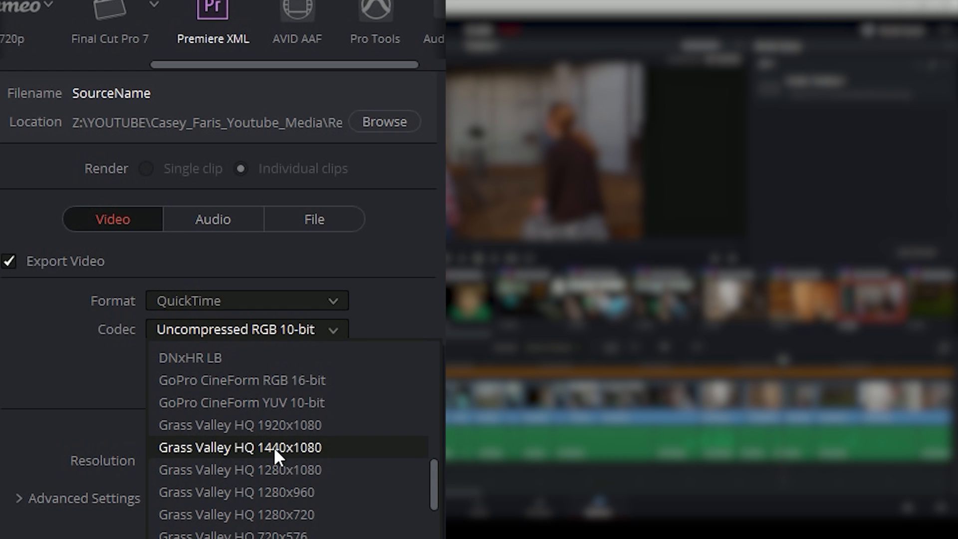
{"action": "left_click", "coordinate": [270, 461]}
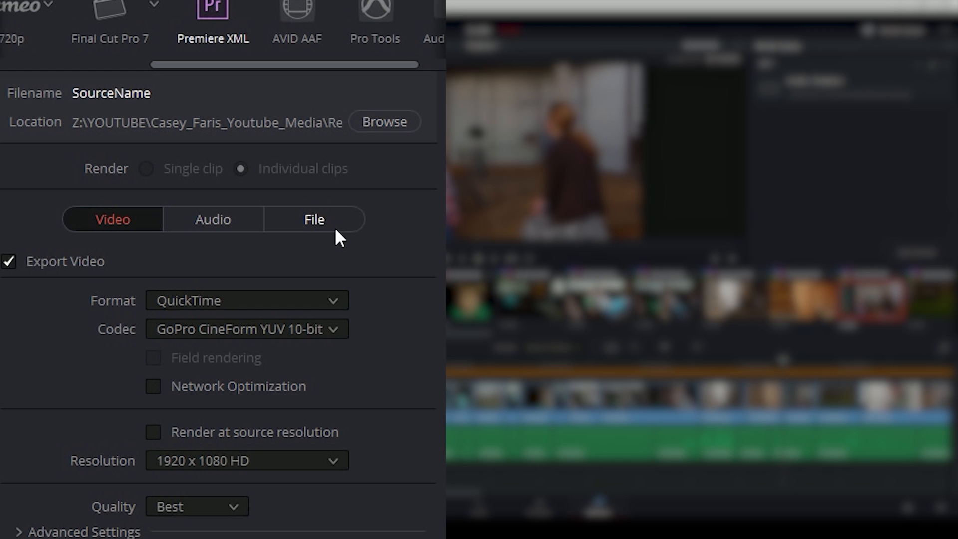
- Set the file subfolder to CLIPS and run the Premiere XML job through the render queue
{"action": "left_click", "coordinate": [319, 219]}
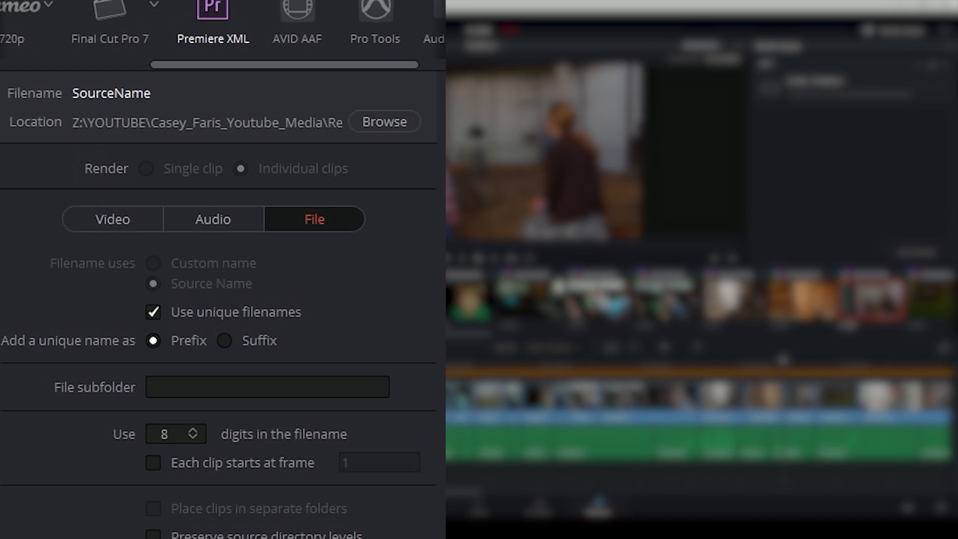
{"action": "left_click", "coordinate": [289, 385]}
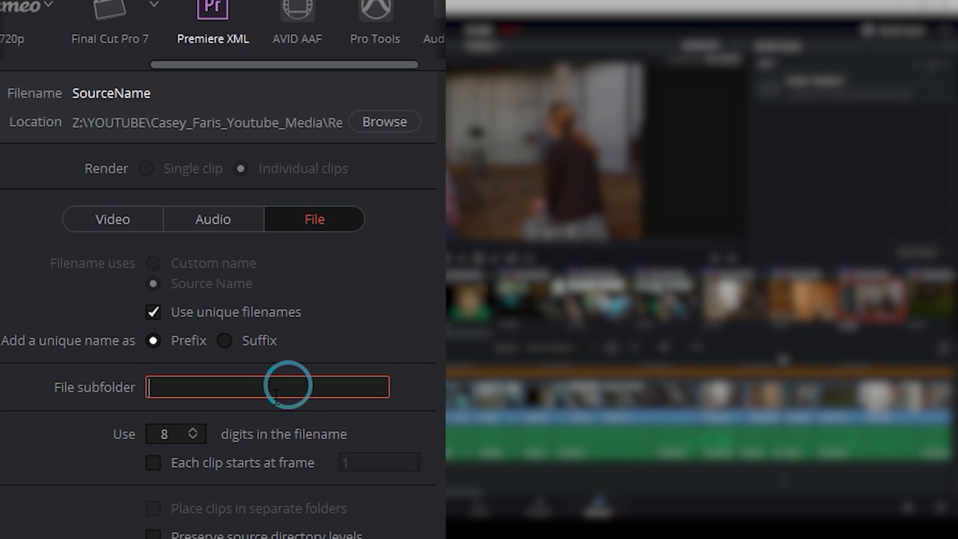
{"action": "left_click", "coordinate": [205, 385]}
{"action": "type", "text": "CLIP"}
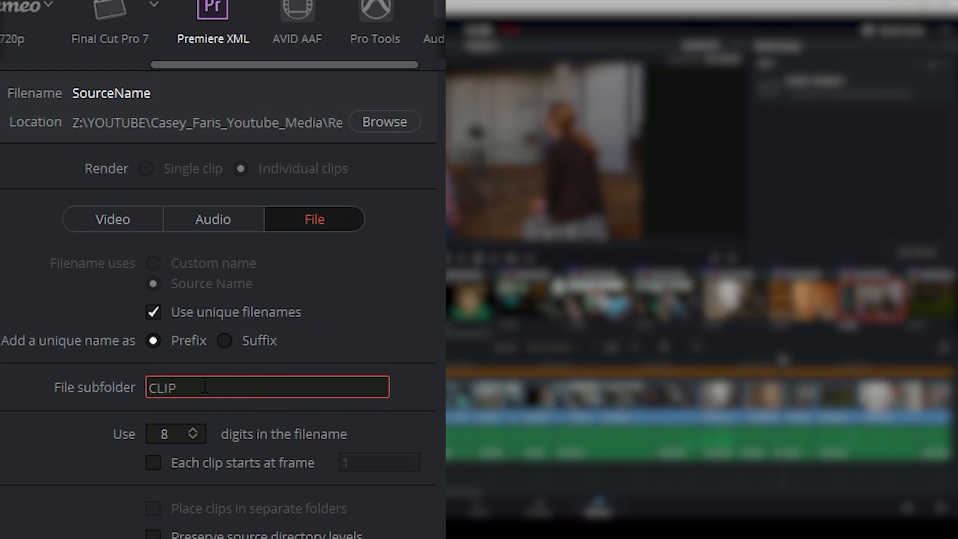
{"action": "type", "text": "S"}
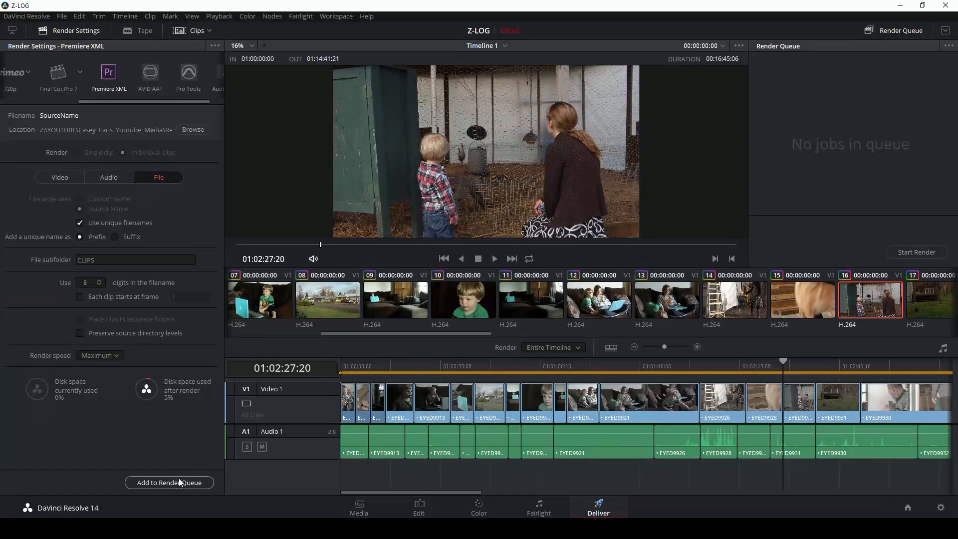
{"action": "left_click", "coordinate": [181, 481]}
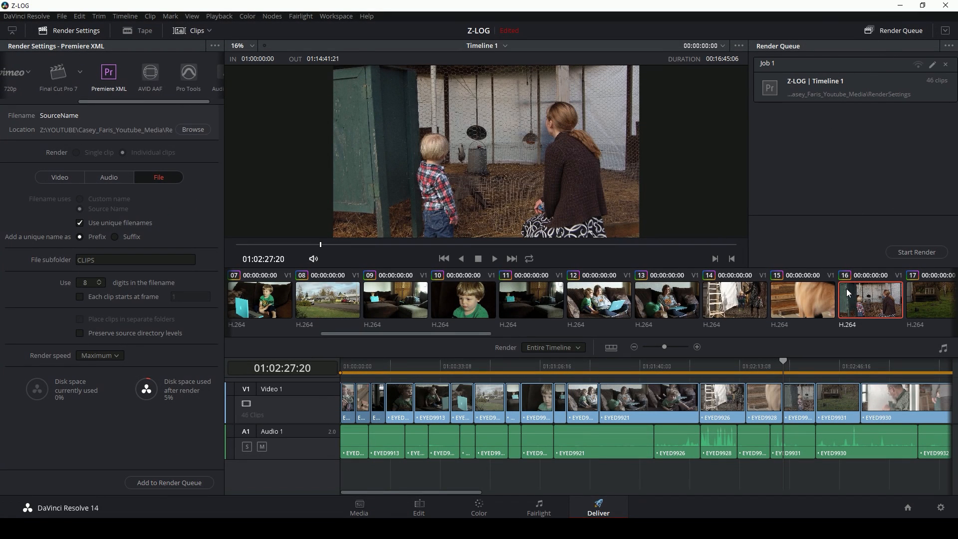
{"action": "left_click", "coordinate": [908, 252]}
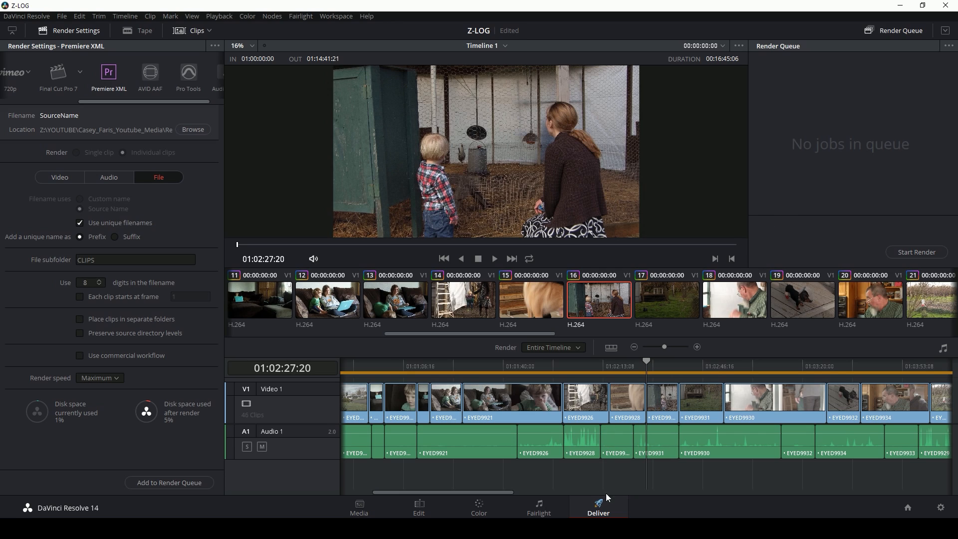
- Start an AAF/XML export of Timeline 1 from the Edit page and choose the RenderSettings folder as its destination
{"action": "left_click", "coordinate": [418, 508]}
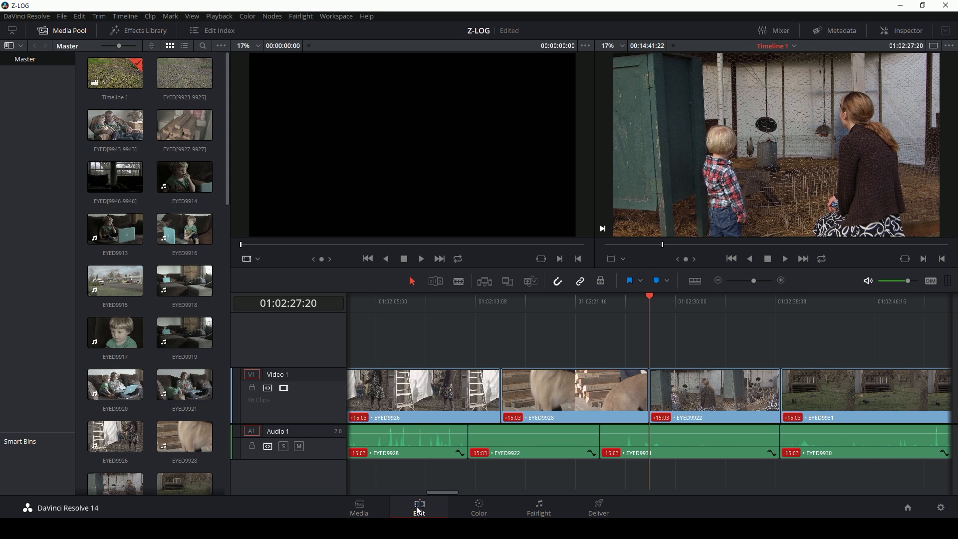
{"action": "left_click", "coordinate": [63, 16]}
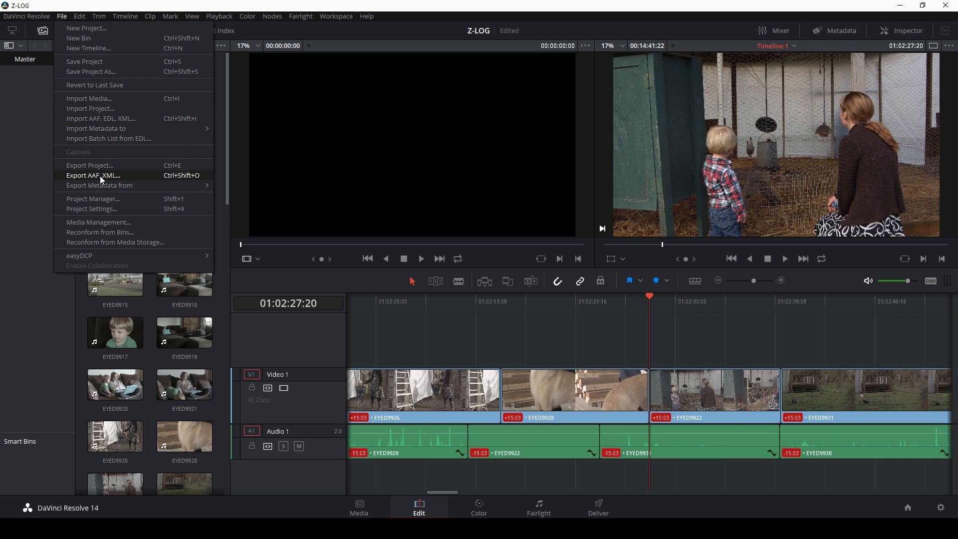
{"action": "left_click", "coordinate": [131, 178]}
{"action": "scroll", "coordinate": [77, 150], "scroll_direction": "down", "scroll_amount": 3}
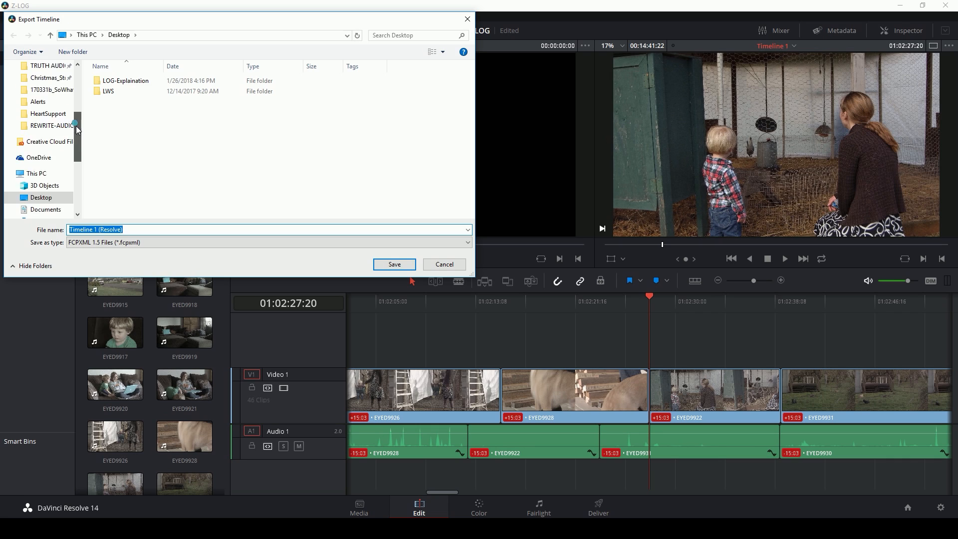
{"action": "left_click", "coordinate": [47, 213]}
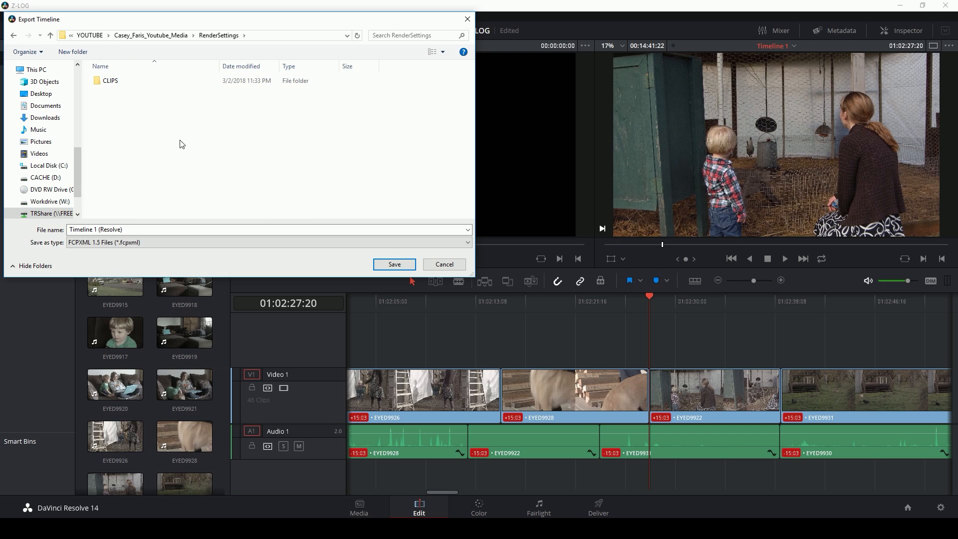
{"action": "left_click", "coordinate": [184, 144]}
{"action": "left_click", "coordinate": [153, 128]}
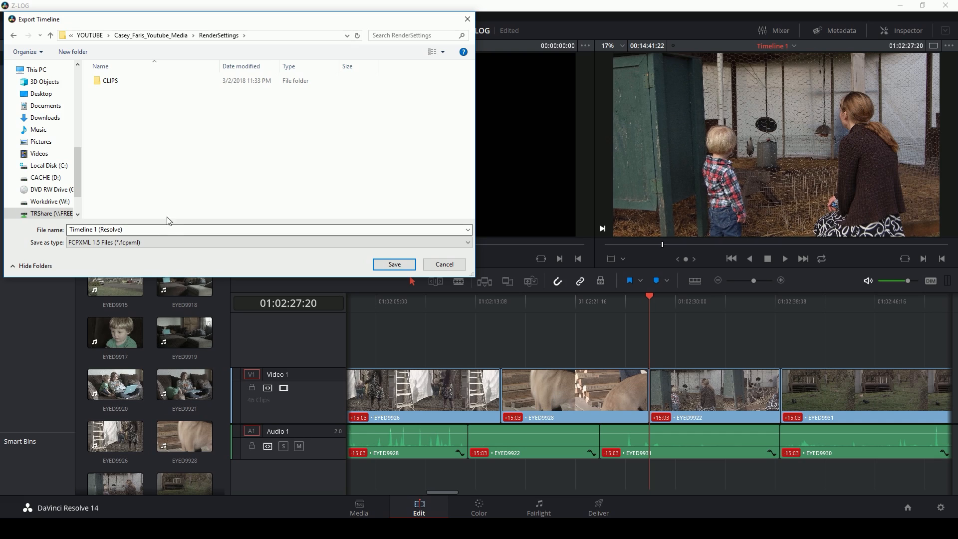
- Set the export type to XML Files (*.xml), name the file VLOG-XML and save it
{"action": "left_click", "coordinate": [110, 243]}
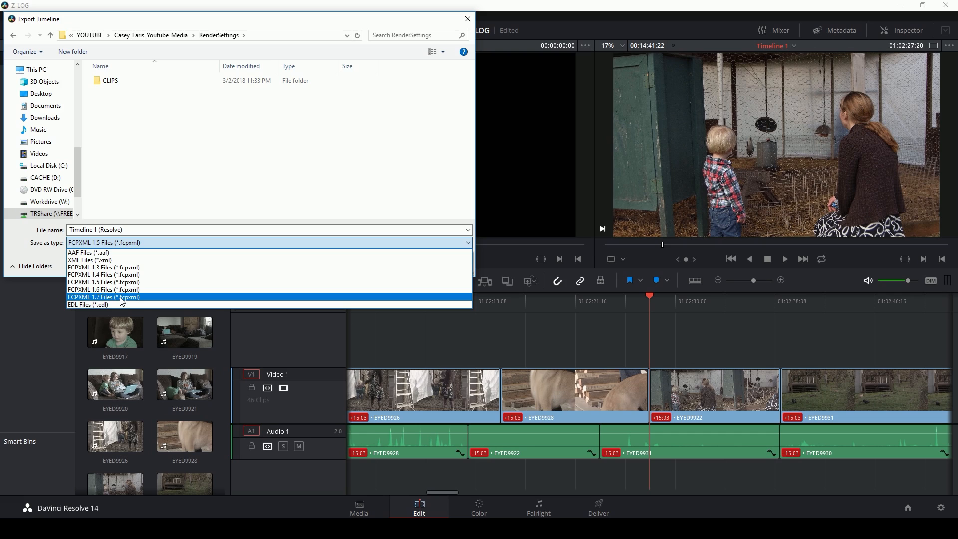
{"action": "left_click", "coordinate": [93, 260]}
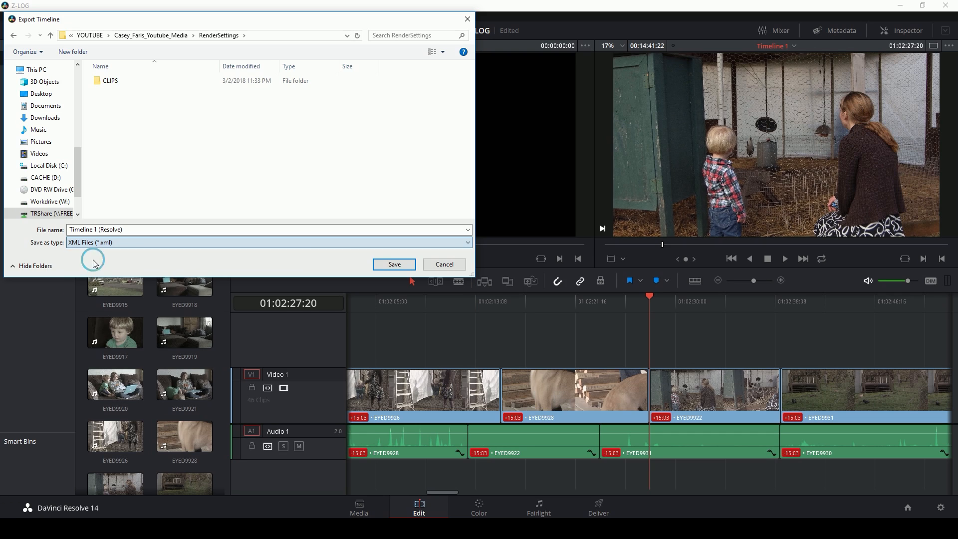
{"action": "left_click", "coordinate": [106, 227]}
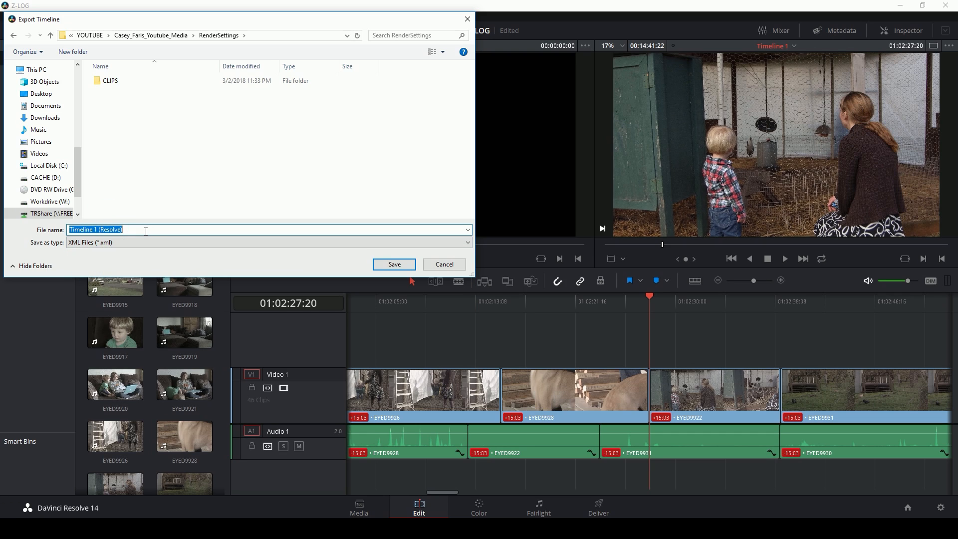
{"action": "type", "text": "VLOG-XLM"}
{"action": "key", "text": "BackSpace"}
{"action": "key", "text": "BackSpace"}
{"action": "type", "text": "ML"}
{"action": "left_click", "coordinate": [388, 263]}
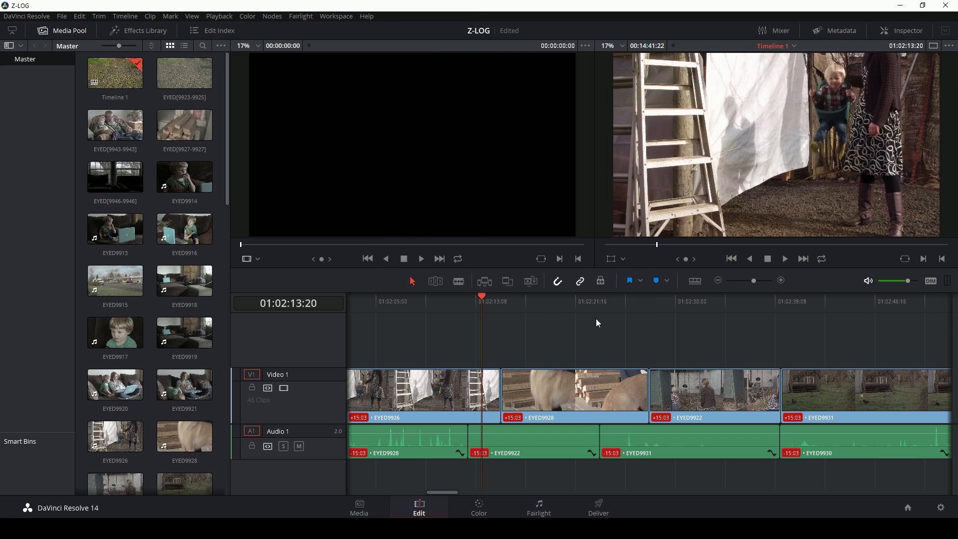
- Select Timeline 1 in the media pool and save the project
{"action": "left_click", "coordinate": [143, 62]}
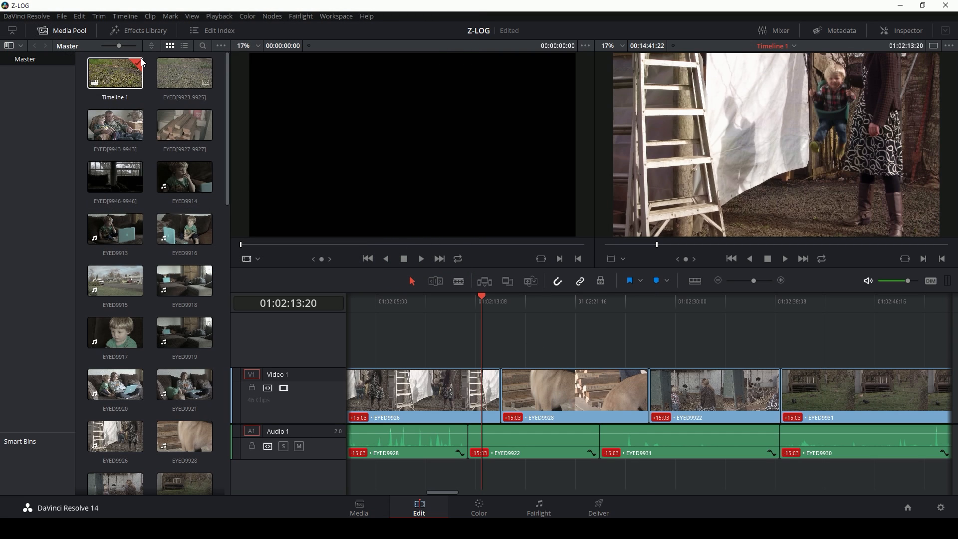
{"action": "left_click", "coordinate": [61, 16]}
{"action": "left_click", "coordinate": [89, 65]}
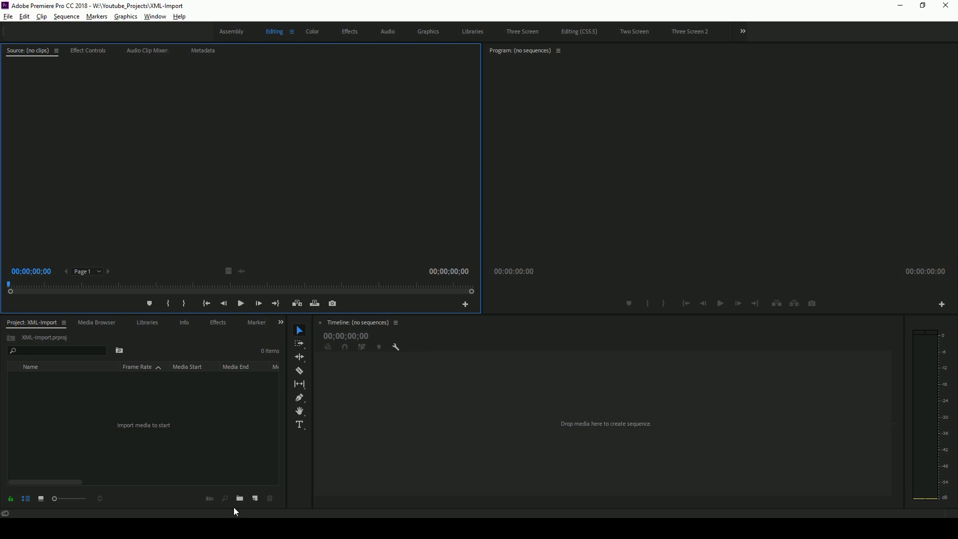
- Import the VLOG-XML file from the RenderSettings folder into the XML-Import project in Premiere Pro
{"action": "left_click", "coordinate": [232, 527]}
{"action": "left_click_drag", "start_coordinate": [384, 39], "coordinate": [622, 46]}
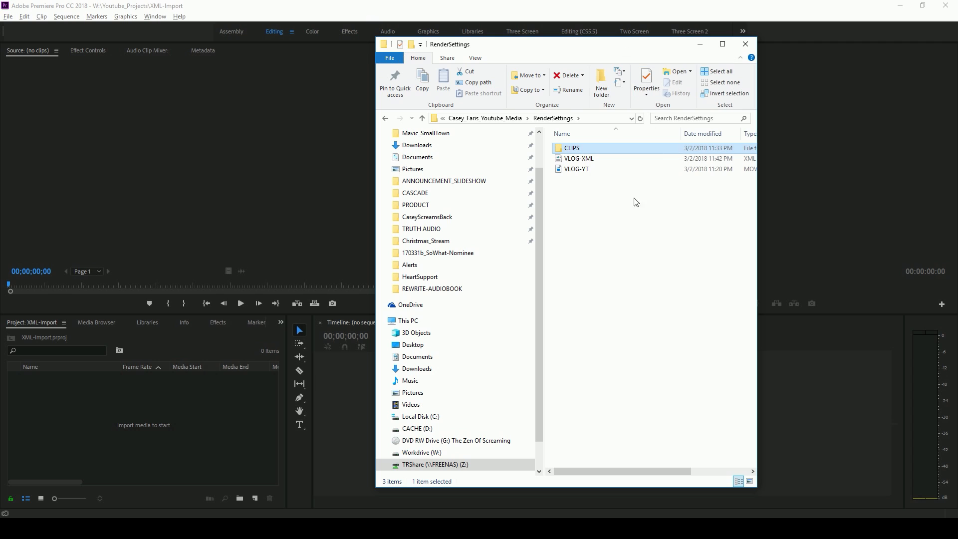
{"action": "left_click_drag", "start_coordinate": [578, 158], "coordinate": [176, 416]}
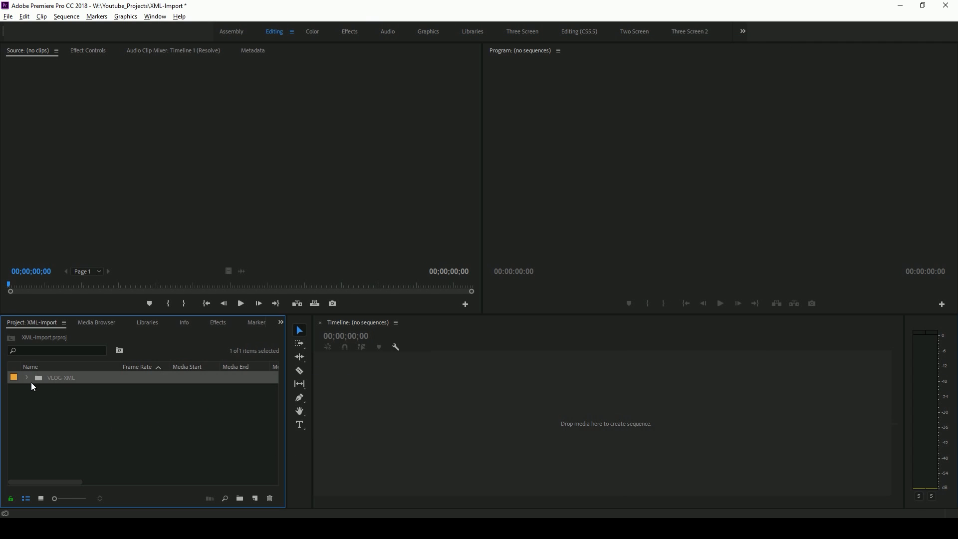
- Expand the imported VLOG-XML bin, open the Timeline 1 (Resolve) sequence and move the playhead to about 01:00:48:19
{"action": "left_click", "coordinate": [27, 377]}
{"action": "scroll", "coordinate": [88, 415], "scroll_direction": "down", "scroll_amount": 6}
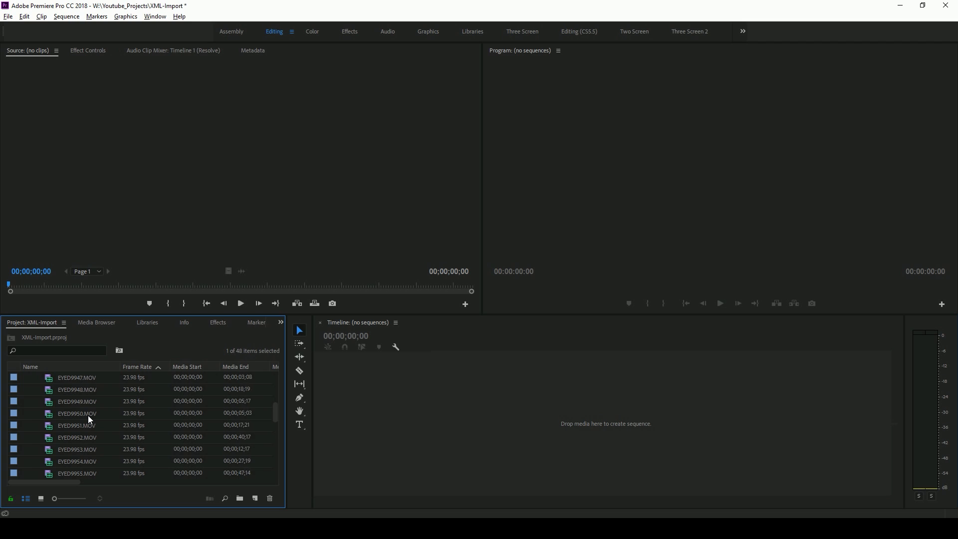
{"action": "scroll", "coordinate": [87, 415], "scroll_direction": "down", "scroll_amount": 4}
{"action": "double_click", "coordinate": [87, 418]}
{"action": "left_click_drag", "start_coordinate": [546, 345], "coordinate": [554, 347]}
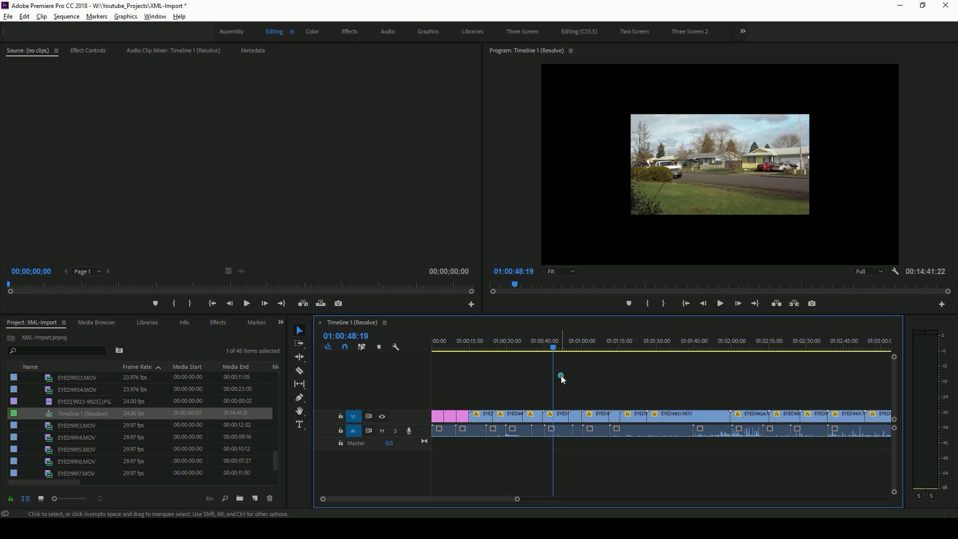
- Set the sequence's frame size to 1920 by 1080 and accept deleting its preview files
{"action": "left_click", "coordinate": [67, 17]}
{"action": "left_click", "coordinate": [75, 24]}
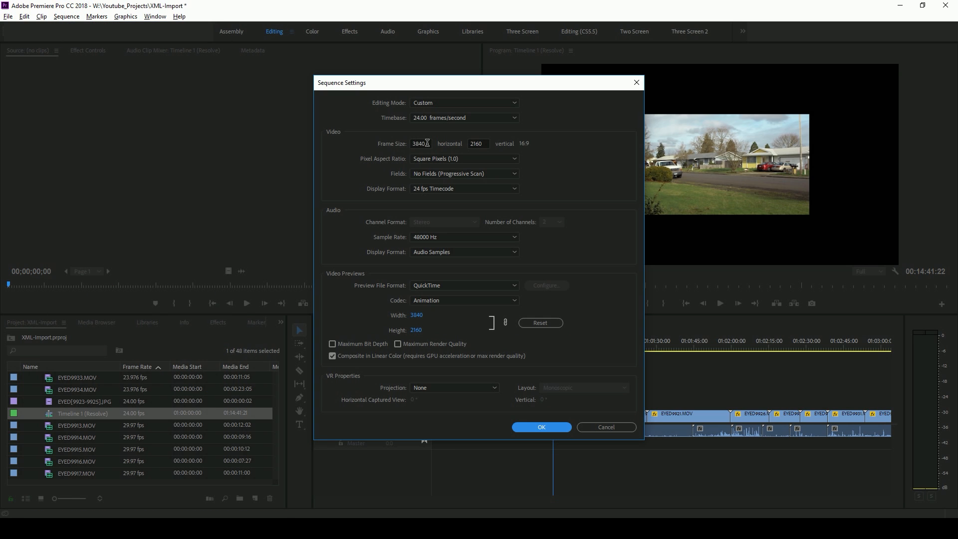
{"action": "double_click", "coordinate": [424, 144]}
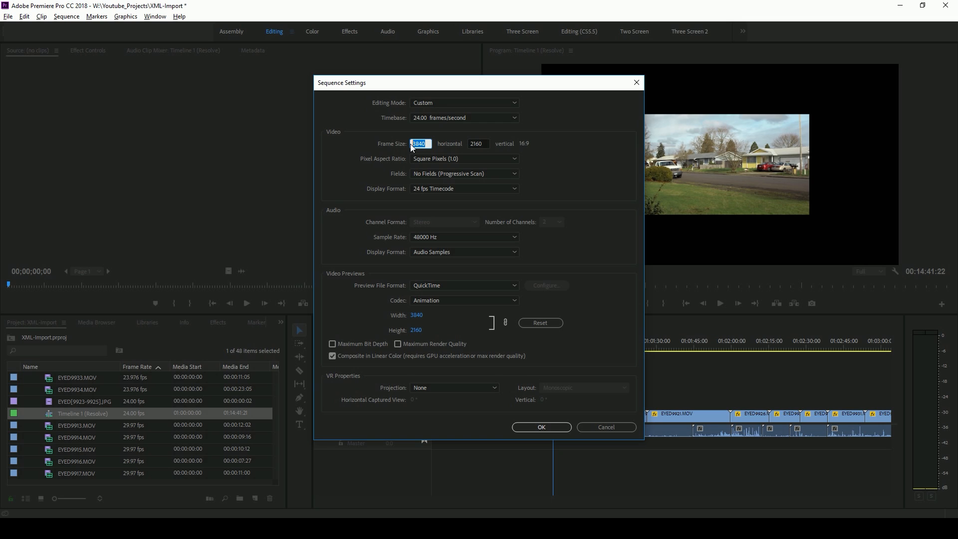
{"action": "type", "text": "1920"}
{"action": "key", "text": "Tab"}
{"action": "type", "text": "1080"}
{"action": "key", "text": "Tab"}
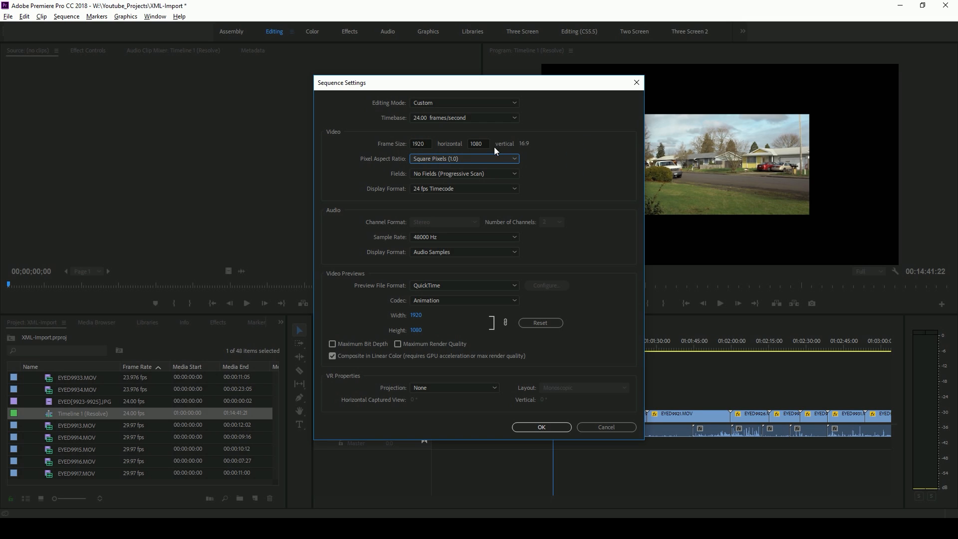
{"action": "left_click", "coordinate": [548, 428]}
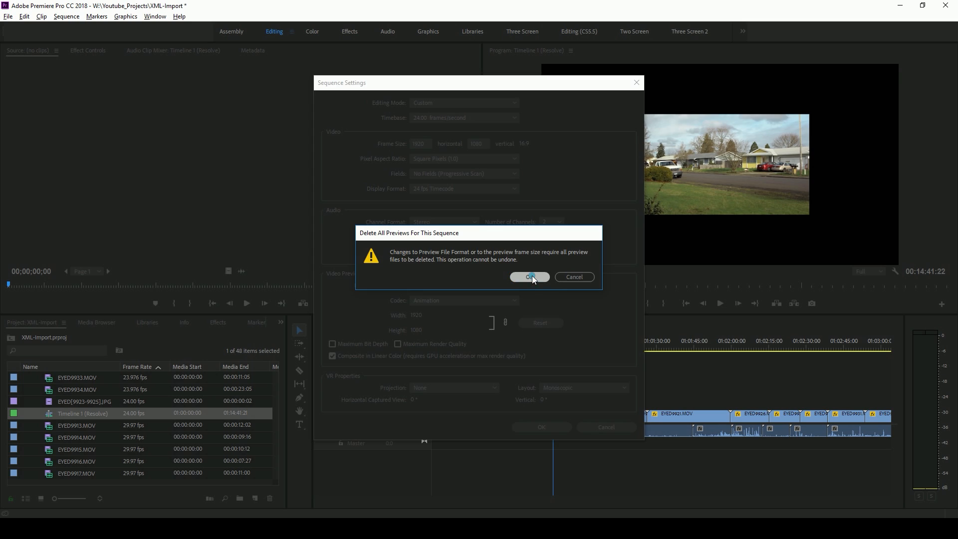
{"action": "left_click", "coordinate": [531, 276]}
- Scrub through the resized sequence to check how the clips fill the frame
{"action": "left_click", "coordinate": [579, 341]}
{"action": "left_click_drag", "start_coordinate": [578, 342], "coordinate": [822, 344]}
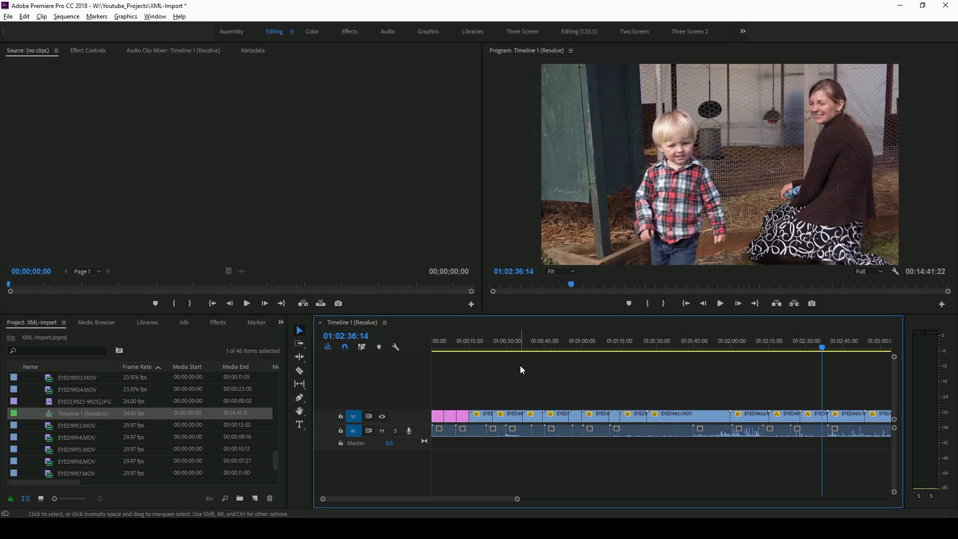
{"action": "left_click", "coordinate": [787, 346]}
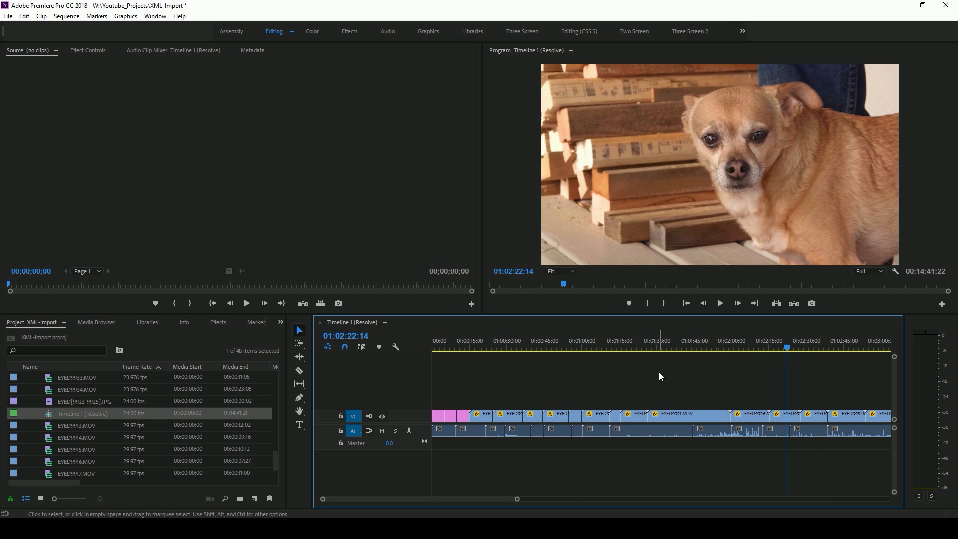